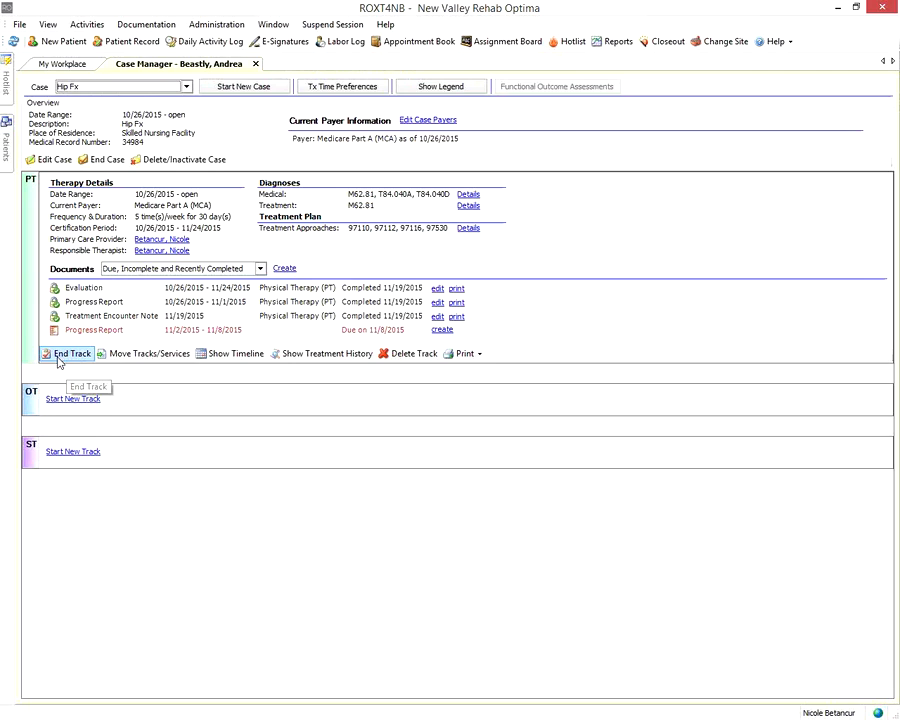
End the PT track with the reason Goals Met and no unexpected facility discharge, overriding the required-document check
click(62, 355)
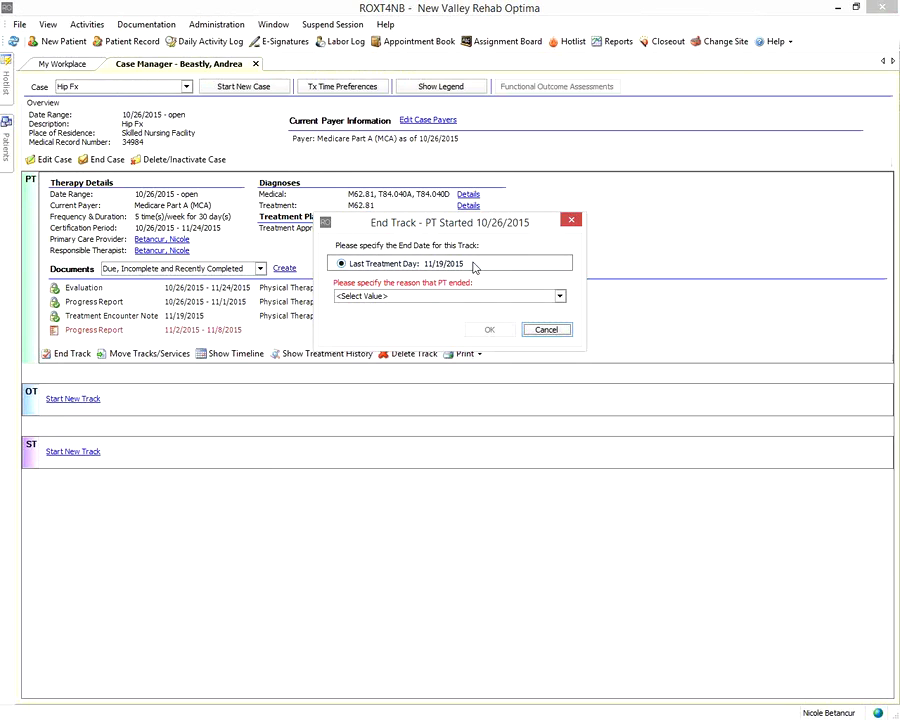
click(560, 296)
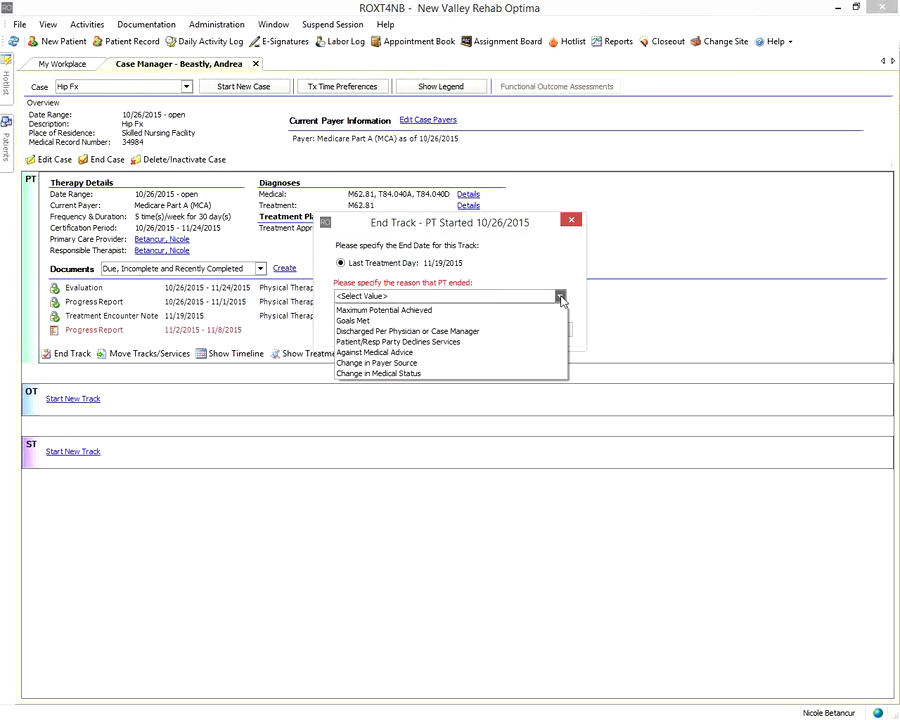
click(543, 321)
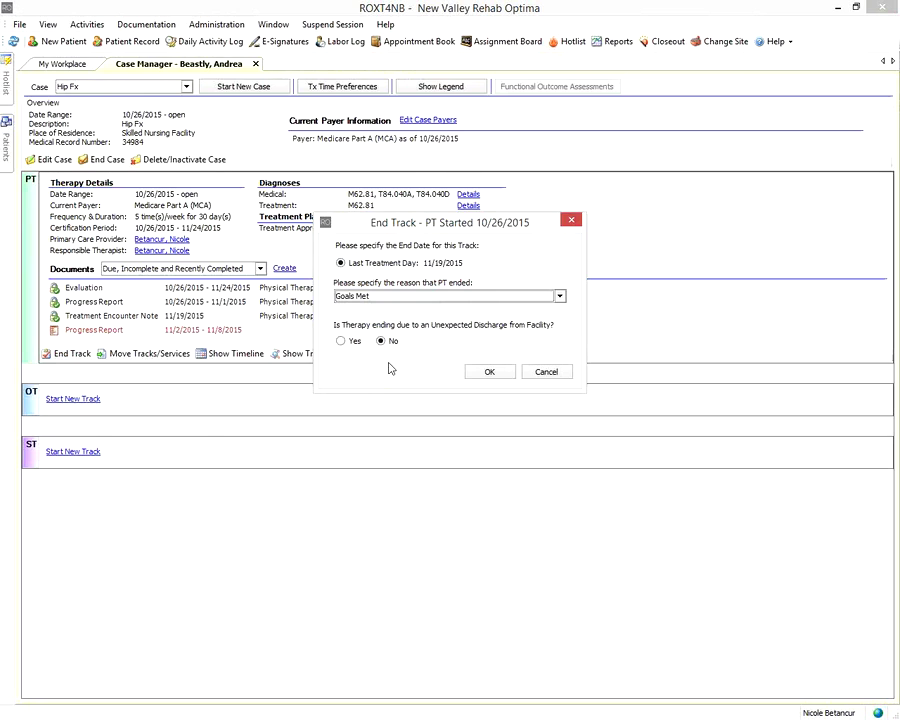
click(489, 373)
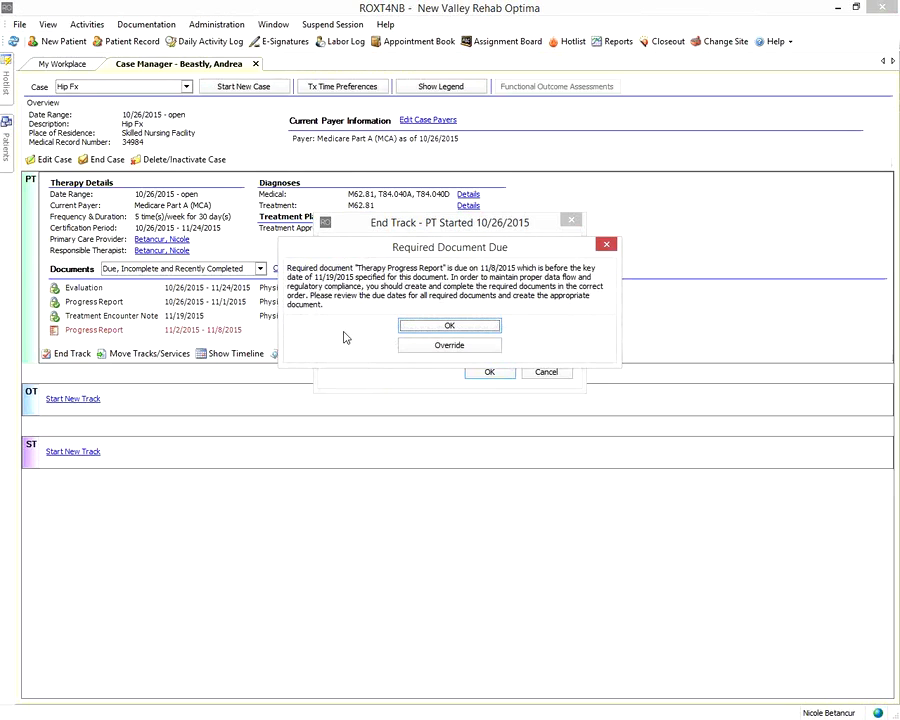
click(449, 345)
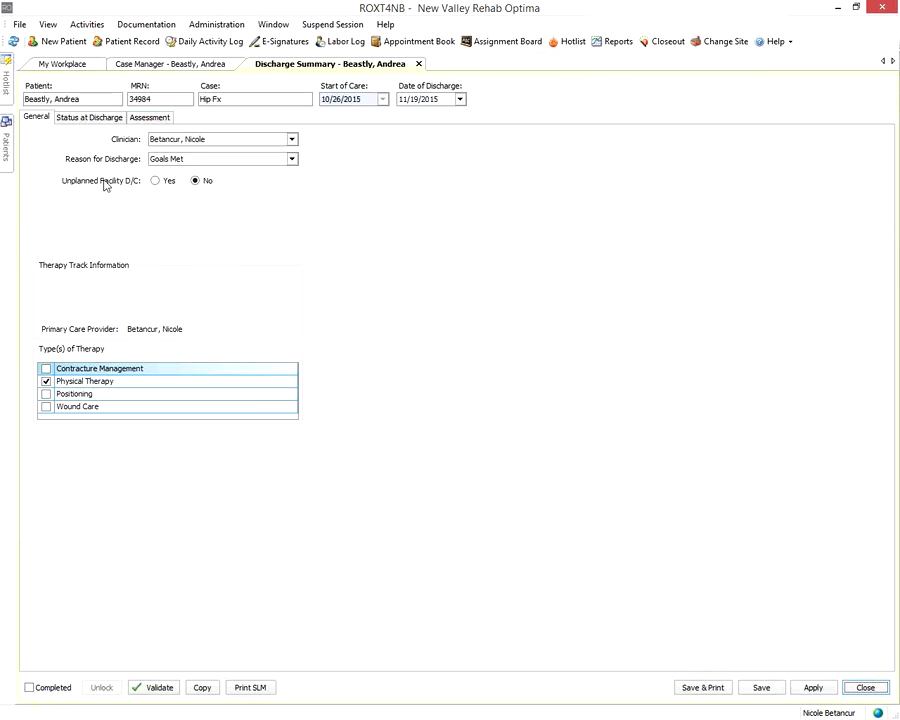
Update STG 1.0 at discharge with status Discontinue and a current flexion of 0 to 75 degrees
click(88, 118)
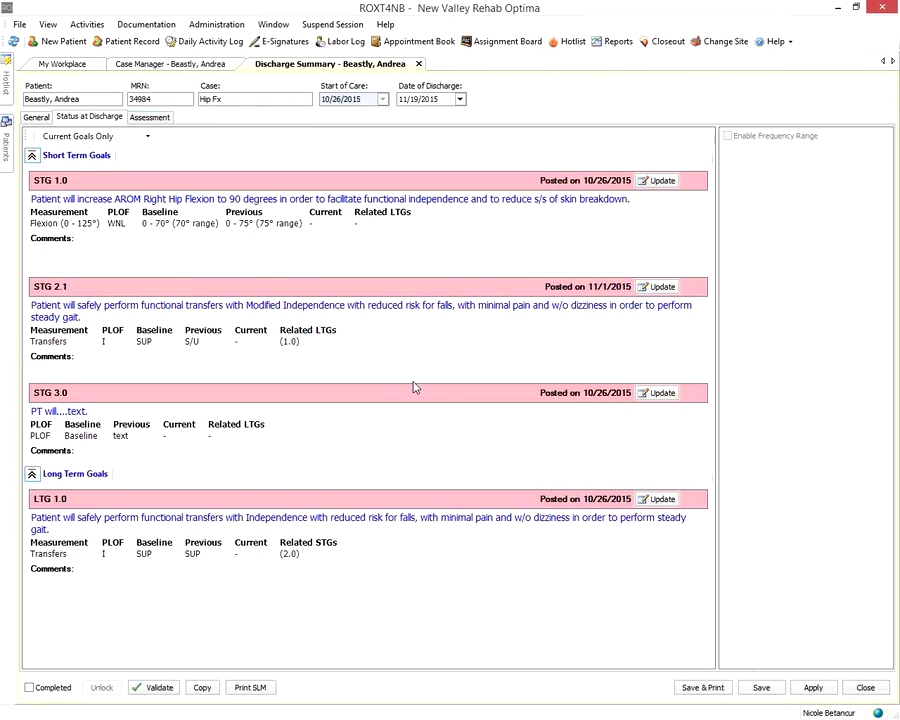
click(655, 181)
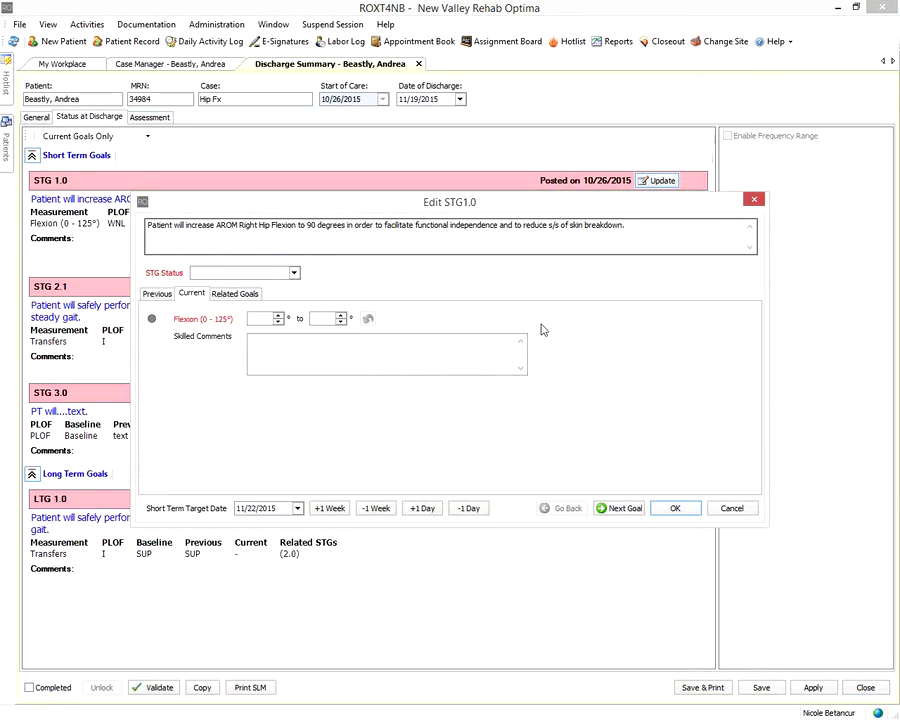
click(293, 272)
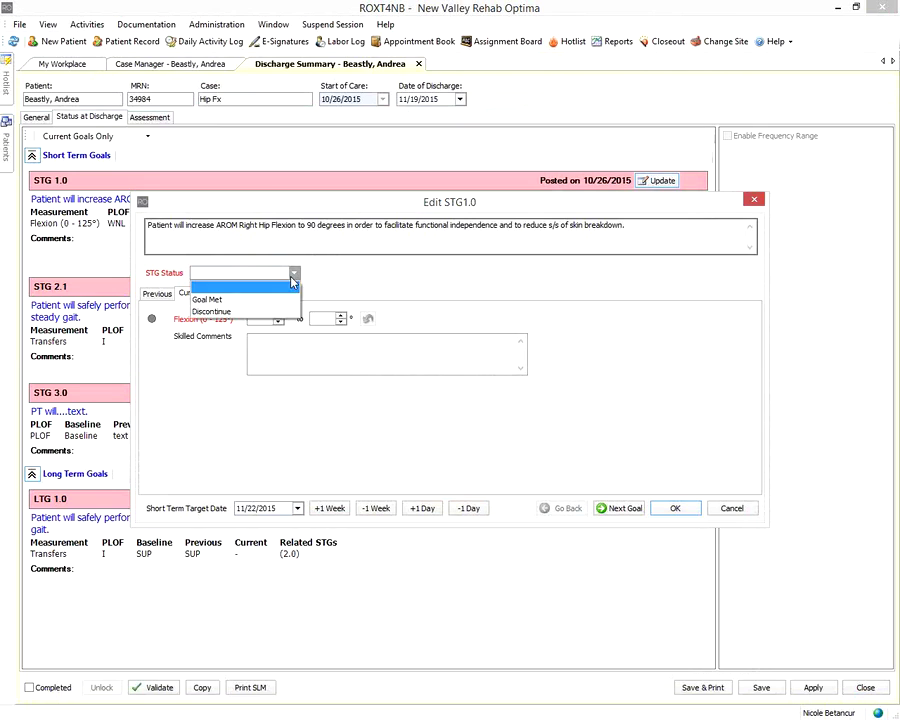
click(277, 311)
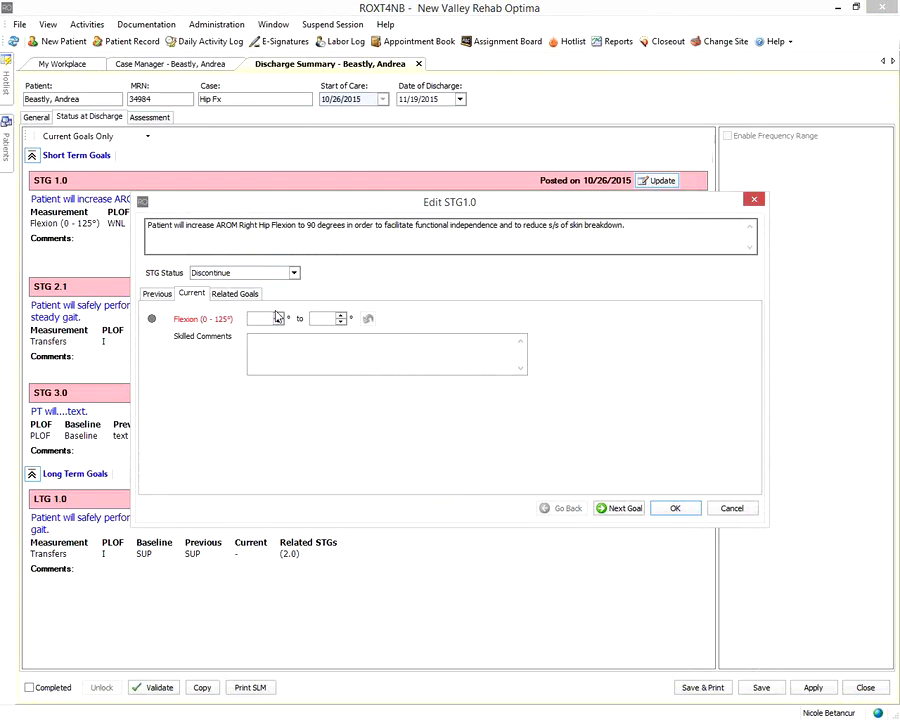
click(277, 315)
click(324, 318)
text(75)
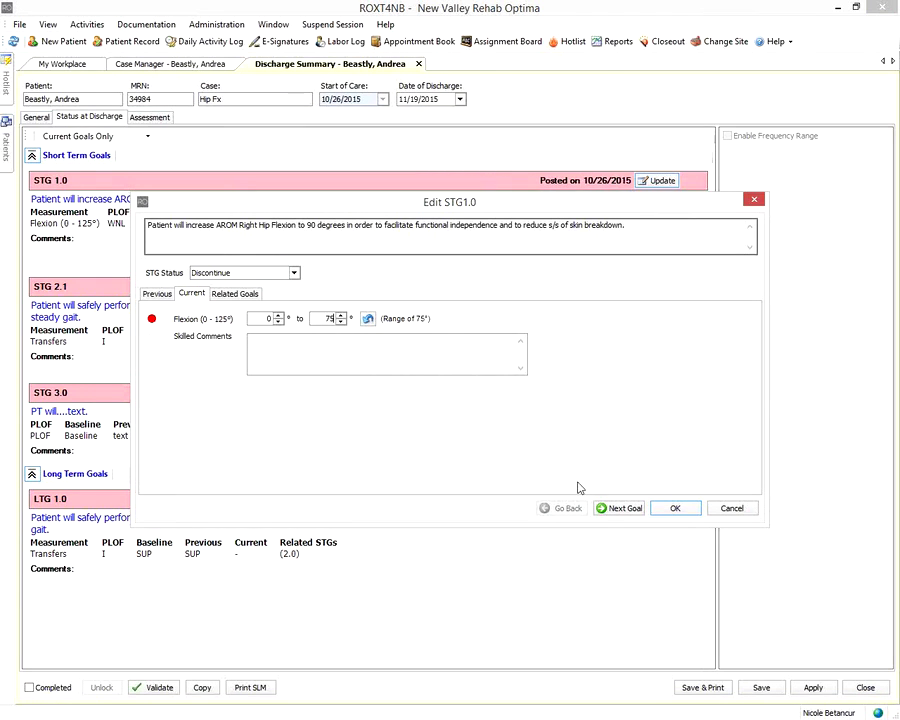
click(618, 509)
Set STG 2.1 to Discontinue with a current Transfers level of S/U
click(293, 272)
click(283, 312)
click(319, 317)
click(628, 508)
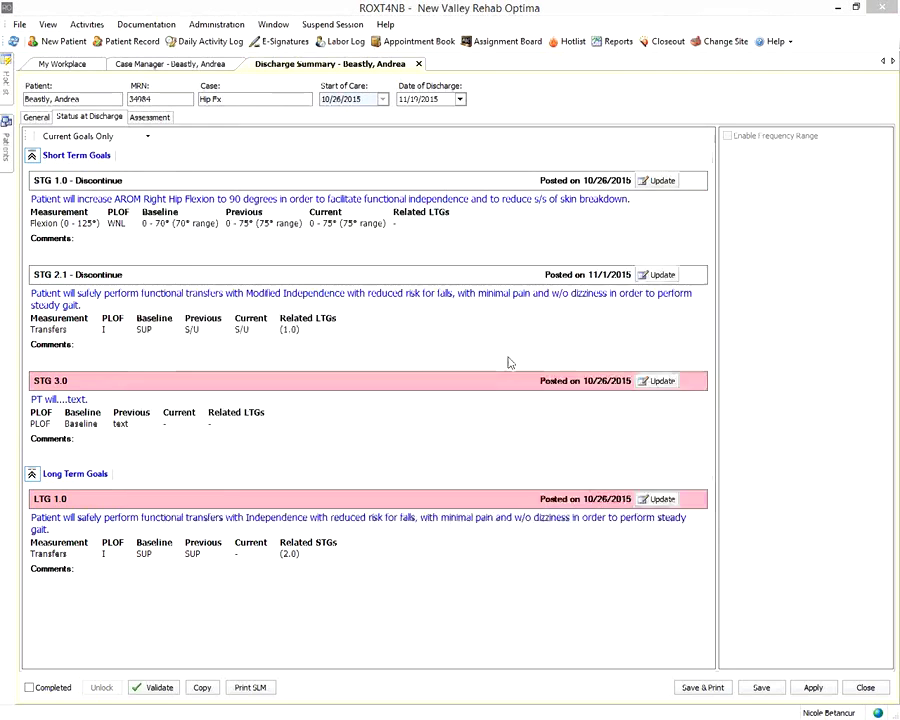
Set STG 3.0 to Discontinue and enter "text" as its current function
click(277, 271)
click(220, 311)
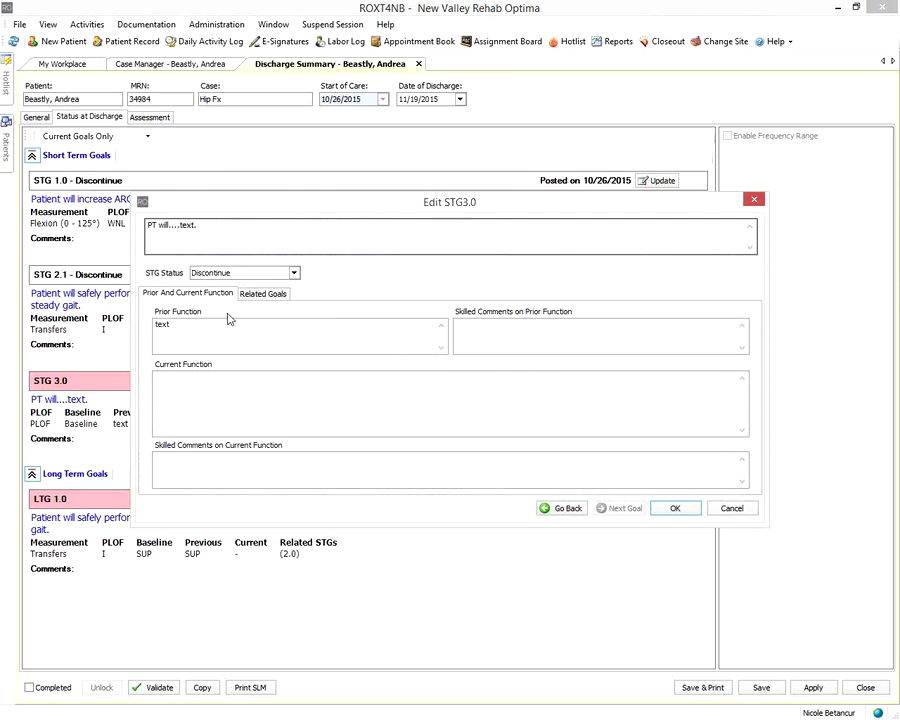
click(238, 398)
text(text)
click(672, 510)
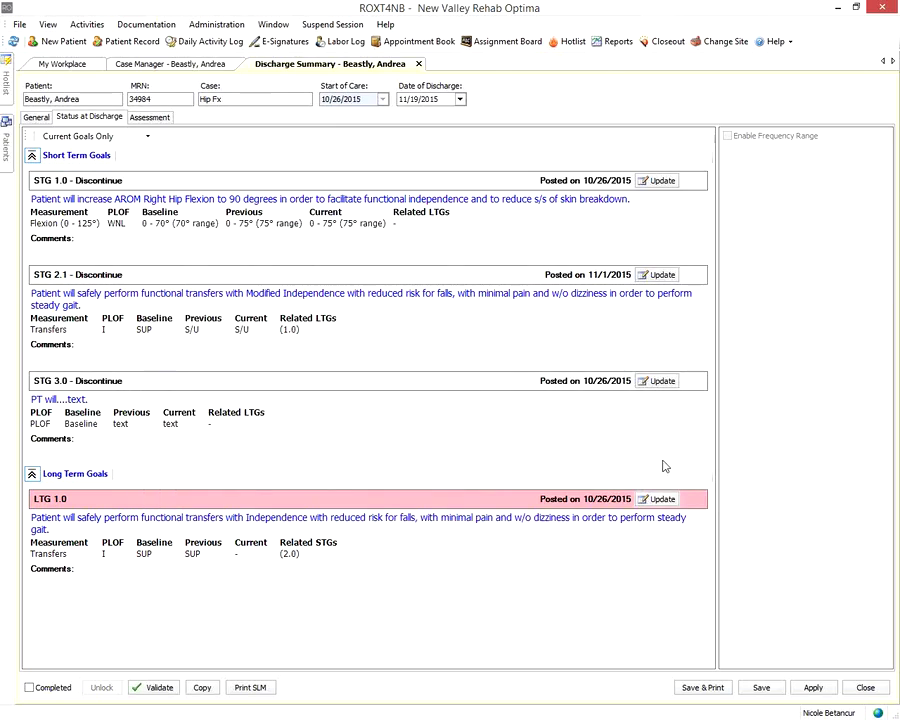
Set LTG 1.0 to Discontinue, keeping the synchronized Transfers level
click(660, 498)
click(281, 273)
click(284, 312)
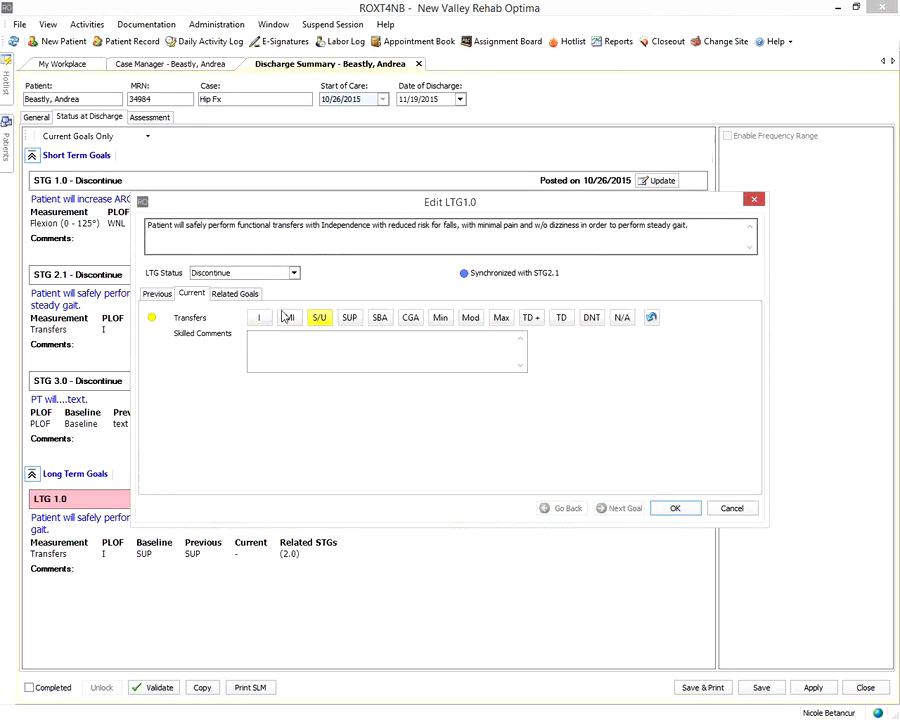
click(675, 508)
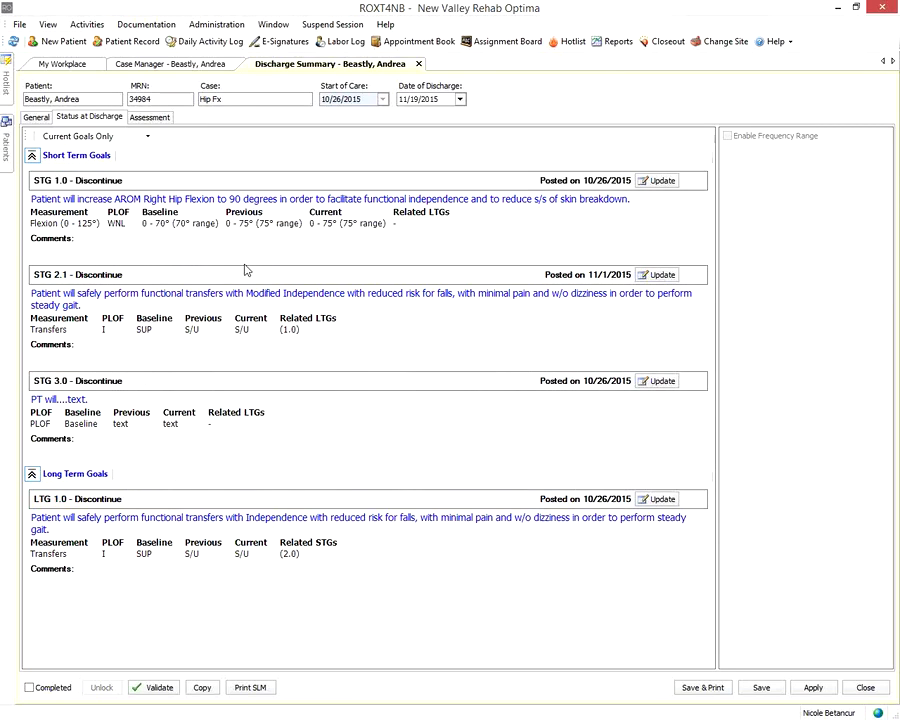
In the assessment's Summary Since Last PR, enter "text" for Skilled Interventions and for Pt and Caregiver Training
click(151, 117)
click(238, 138)
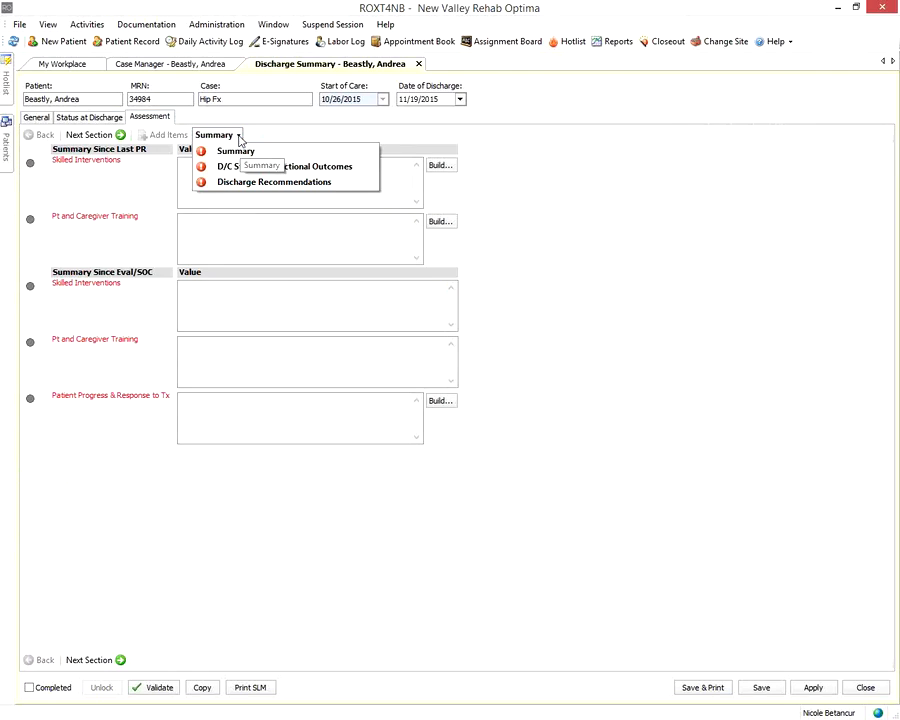
click(236, 139)
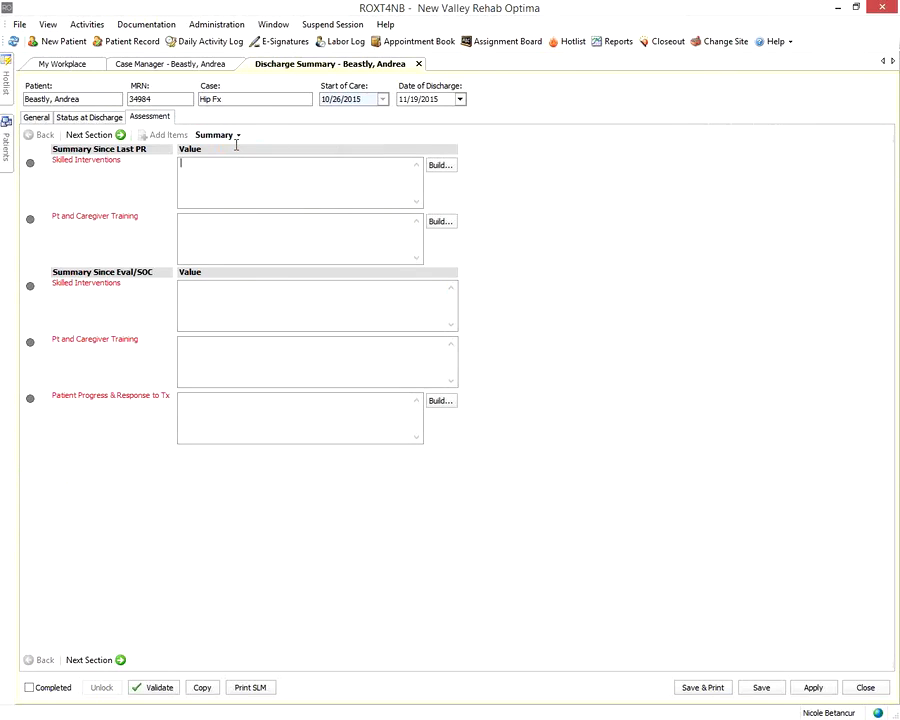
text(text)
click(226, 258)
text(text)
Under Summary Since Eval/SOC, enter "text" for Skilled Interventions, Pt and Caregiver Training, and Patient Progress & Response to Tx
click(216, 312)
text(text)
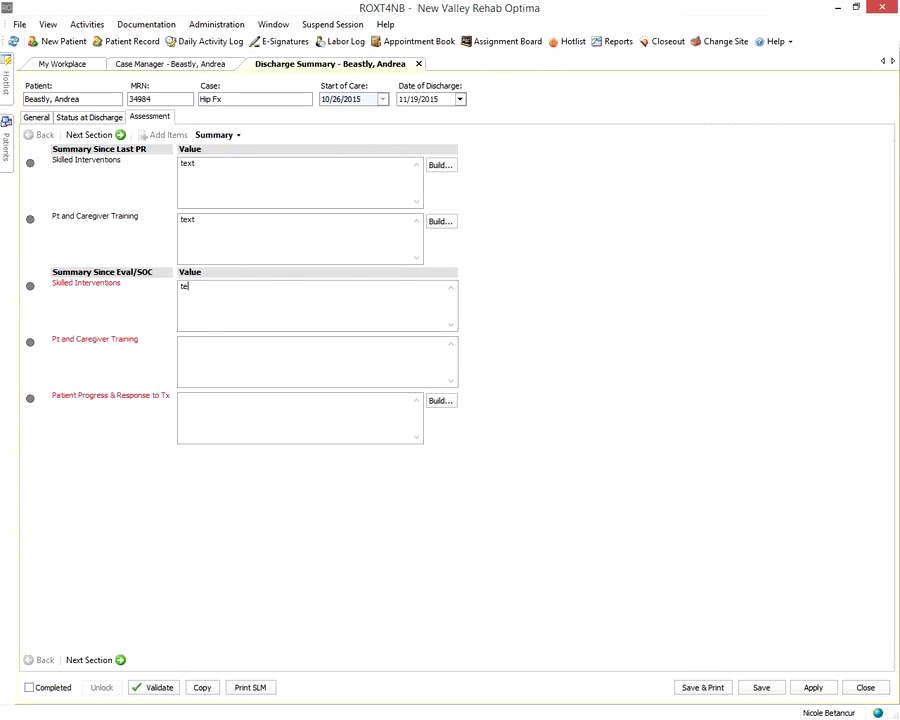
click(211, 350)
text(text)
click(210, 406)
text(text)
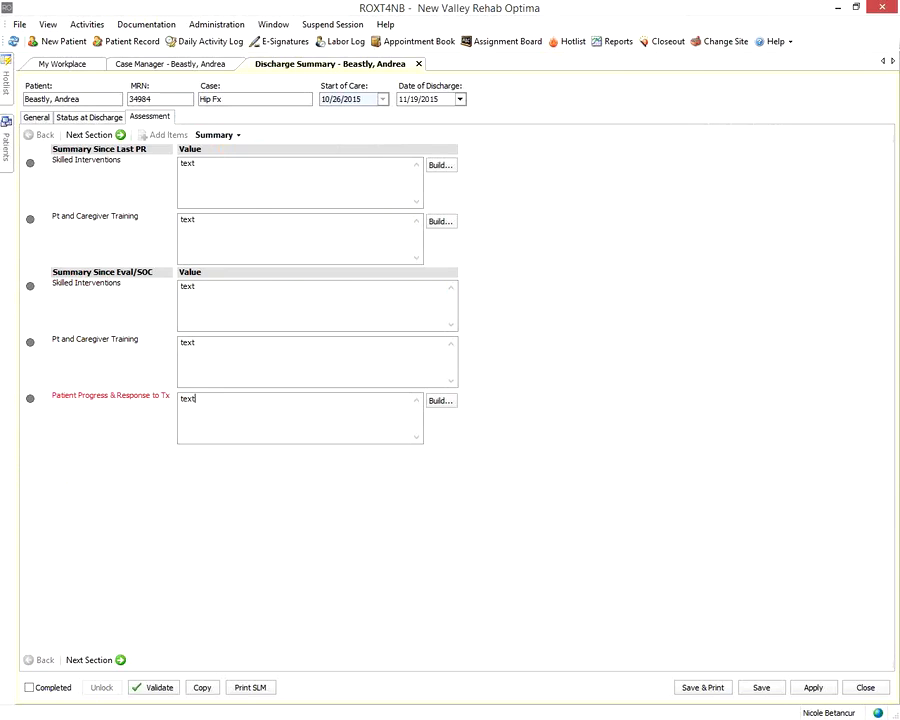
In D/C Status & Functional Outcomes, set Prognosis to Maintain CLOF, Bed Mobility, Level Surfaces, Stairs and Community Mobility to N/A
click(104, 137)
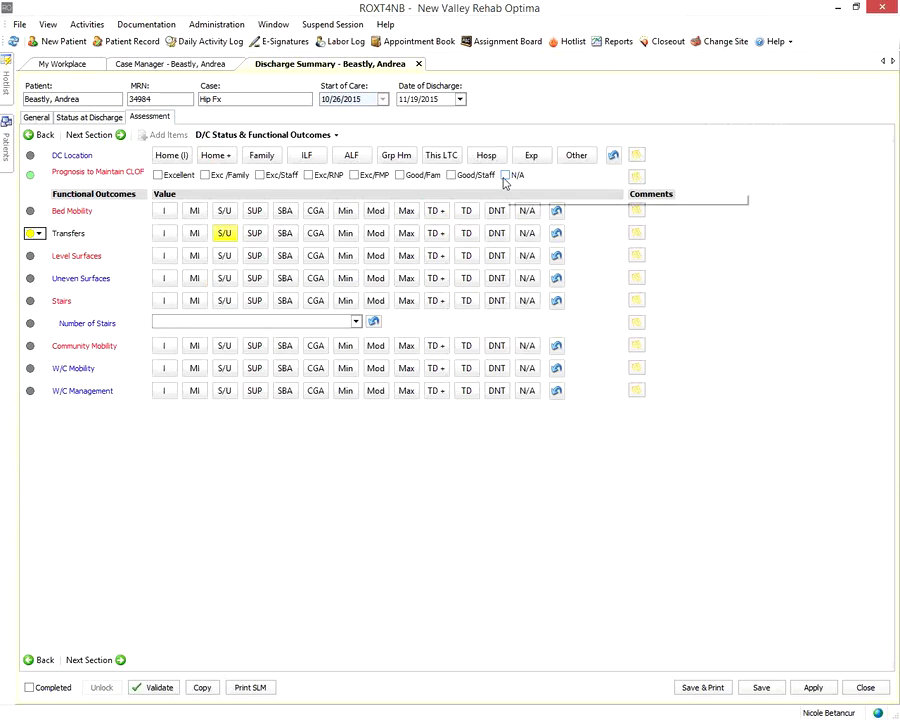
click(505, 177)
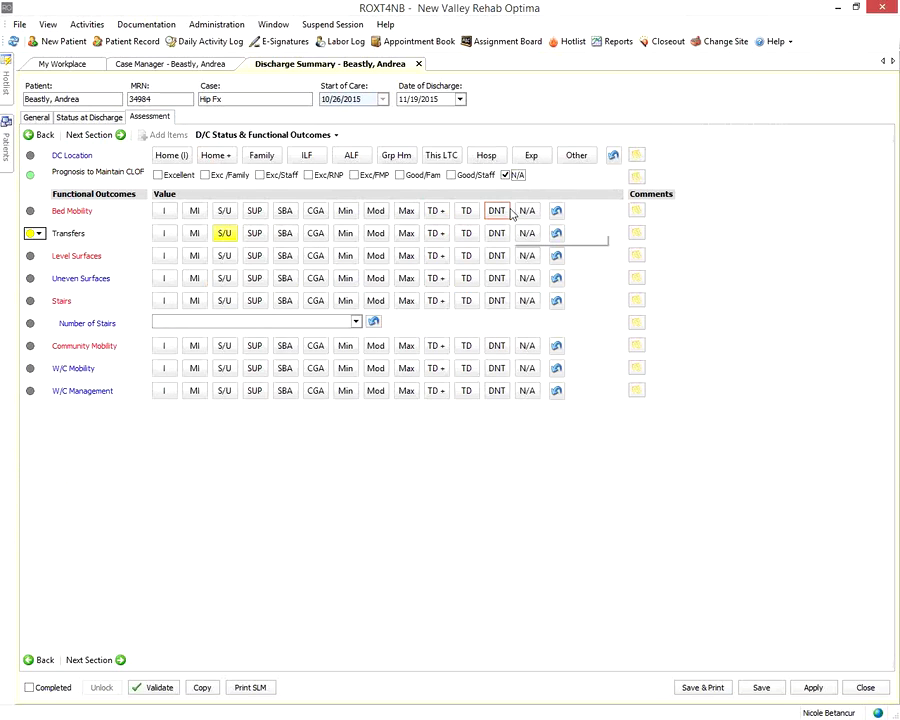
click(526, 210)
click(526, 256)
click(526, 300)
click(526, 345)
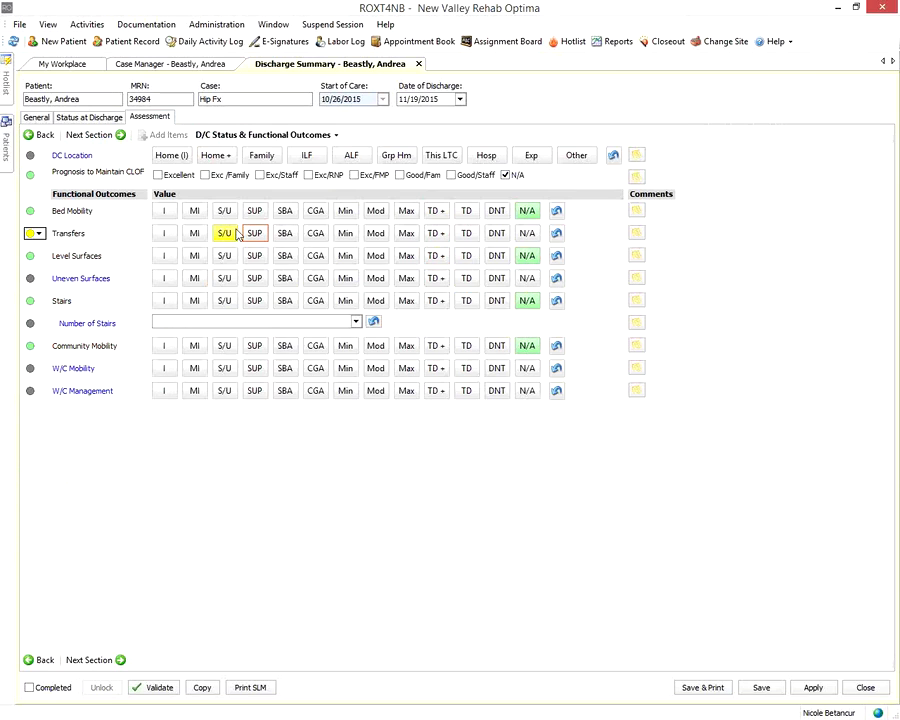
Enter "text" as the Discharge Recommendations and save the discharge summary as completed without e-signing it
click(93, 135)
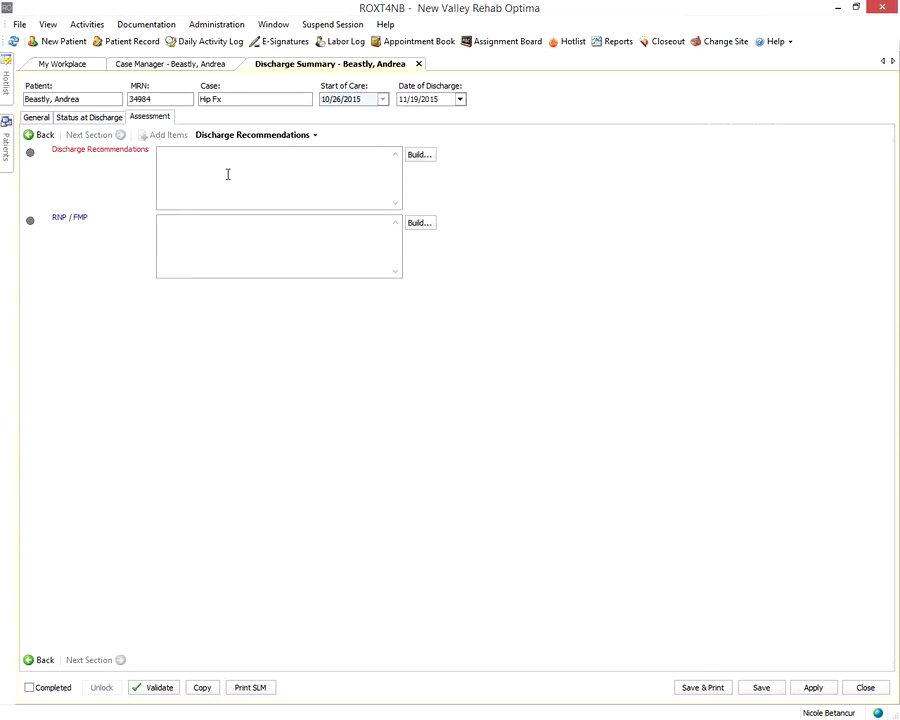
text(text)
click(36, 690)
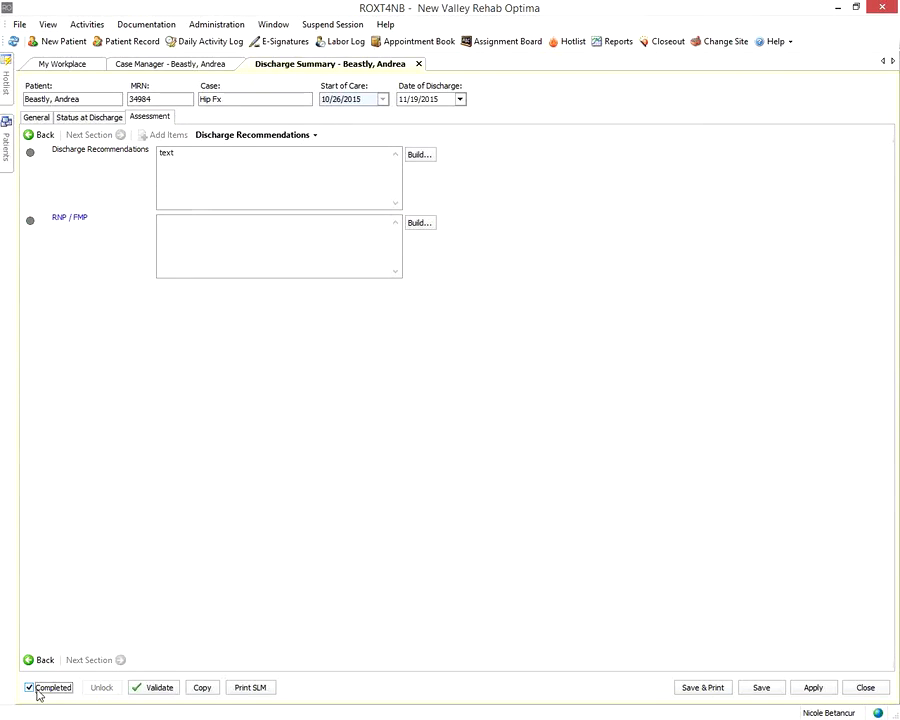
click(760, 688)
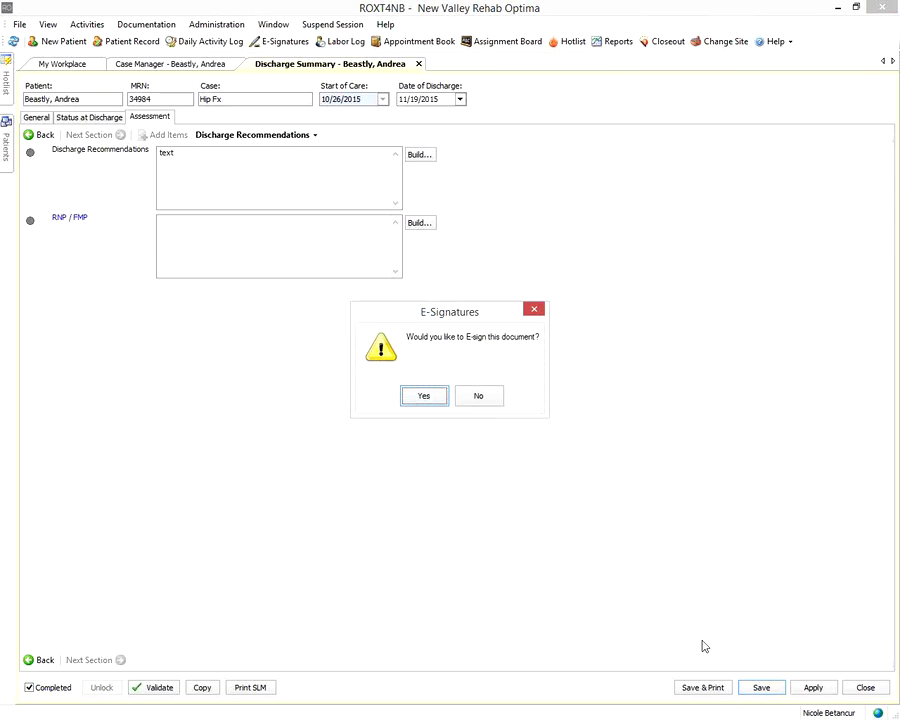
click(486, 407)
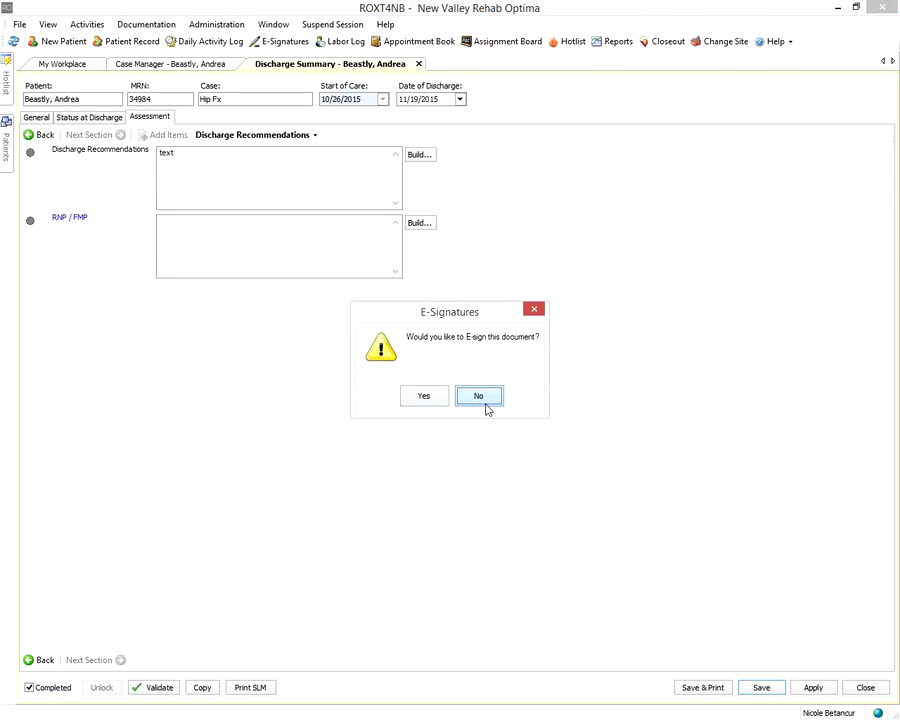
click(486, 406)
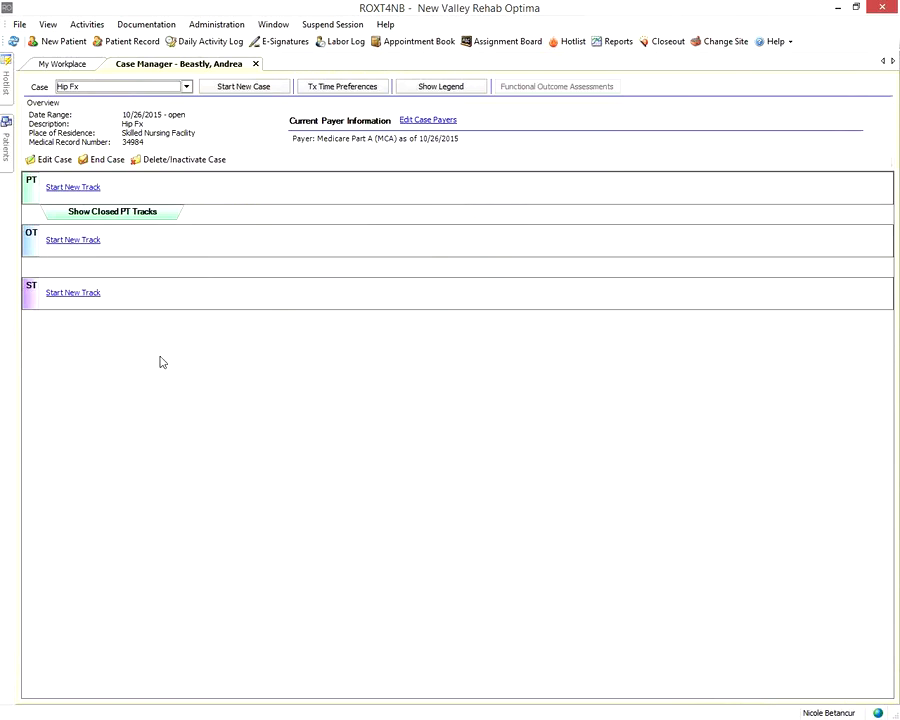
Show the closed PT tracks, then open the 11/19/2015 Discharge Summary and unlock it for editing
click(138, 213)
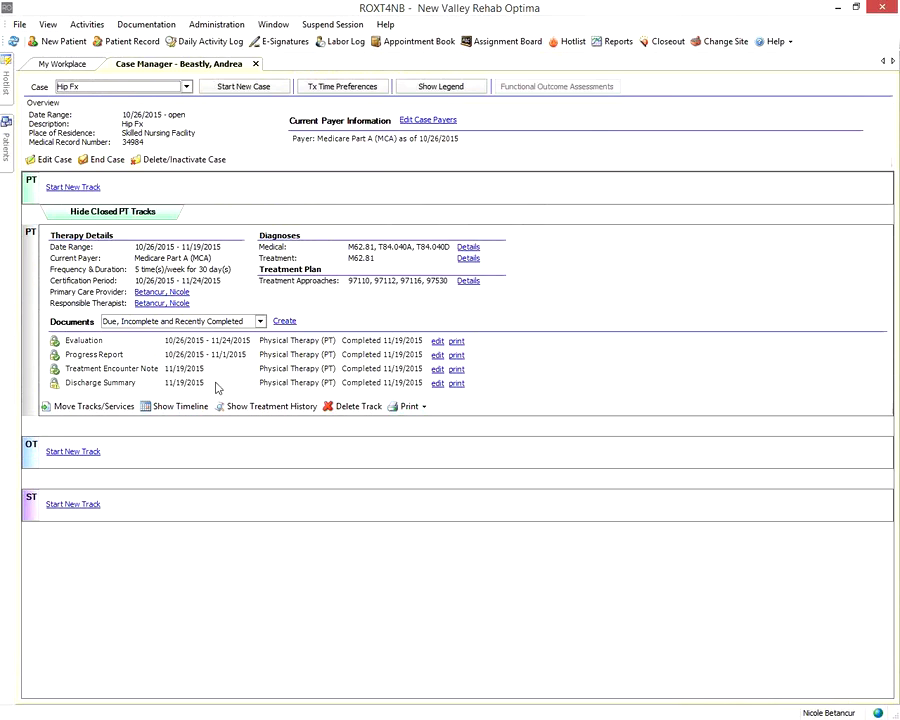
click(438, 384)
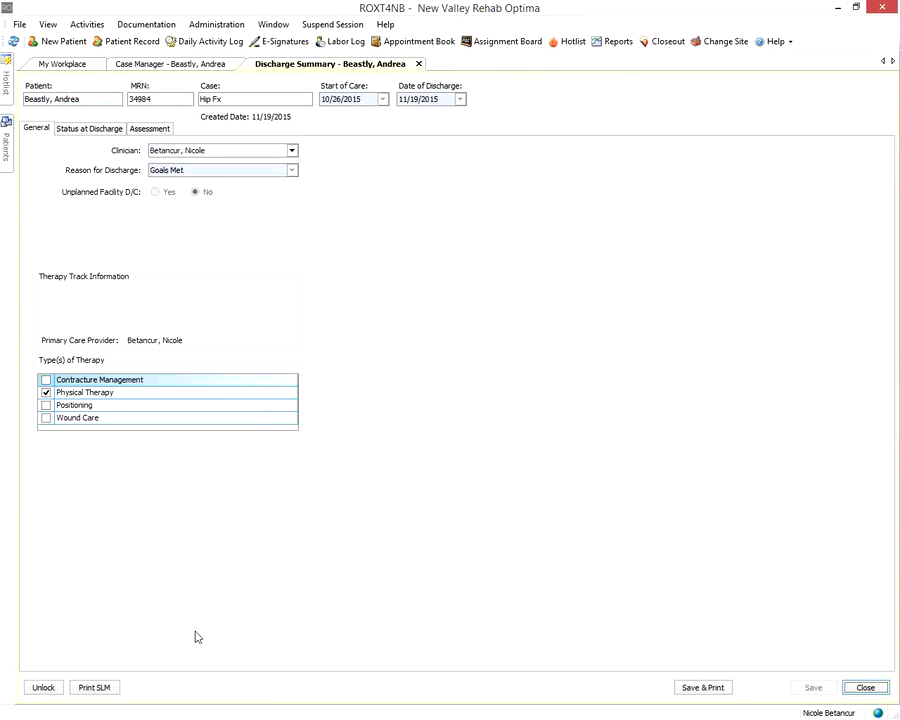
click(43, 687)
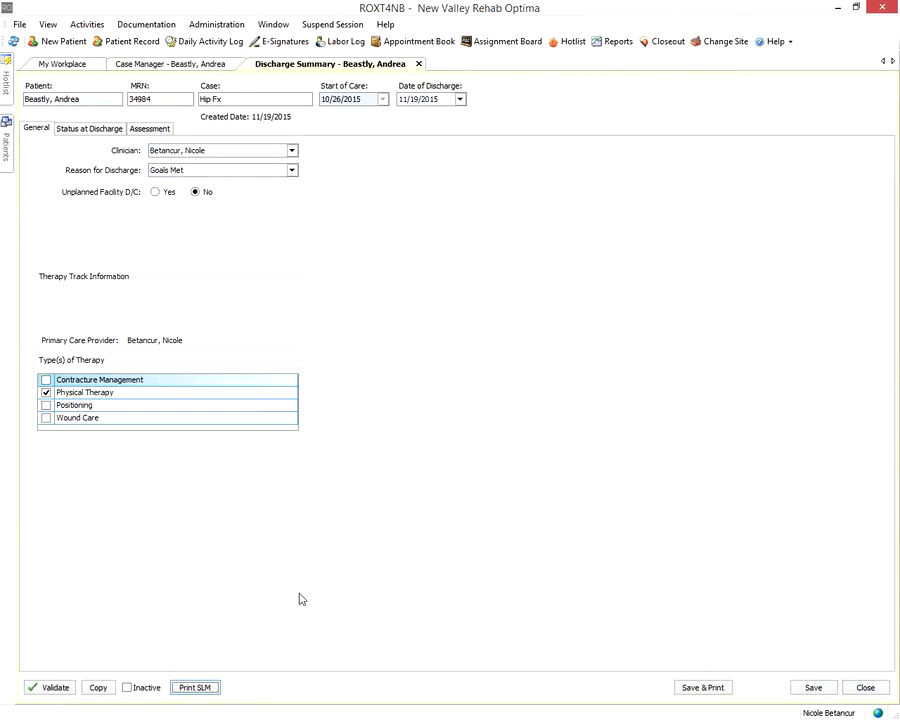
Mark the discharge summary as inactive and save it without e-signing, entering the account password to verify the change
click(128, 689)
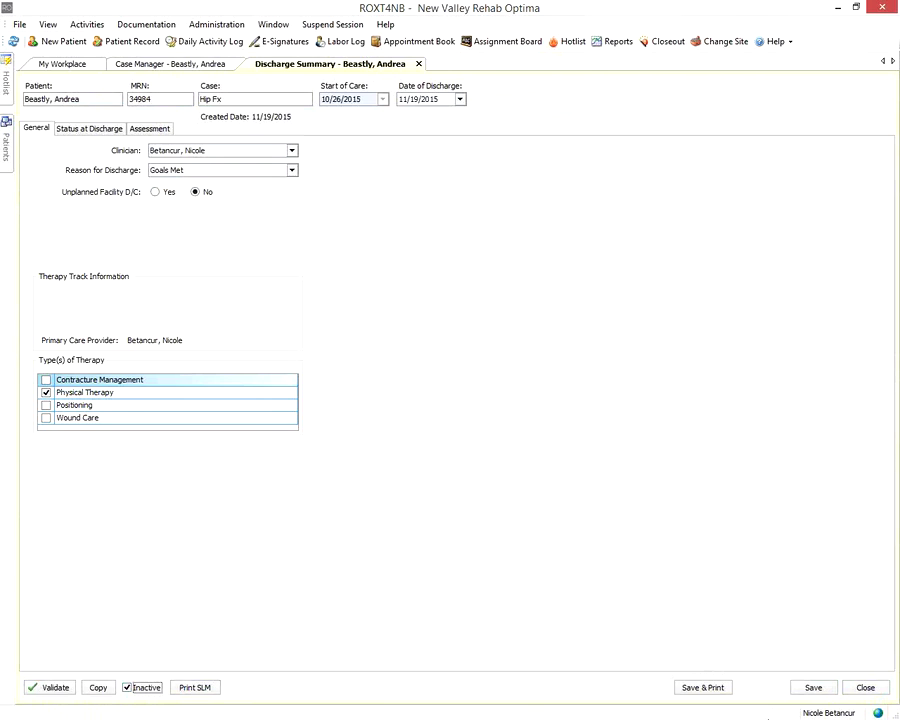
click(817, 689)
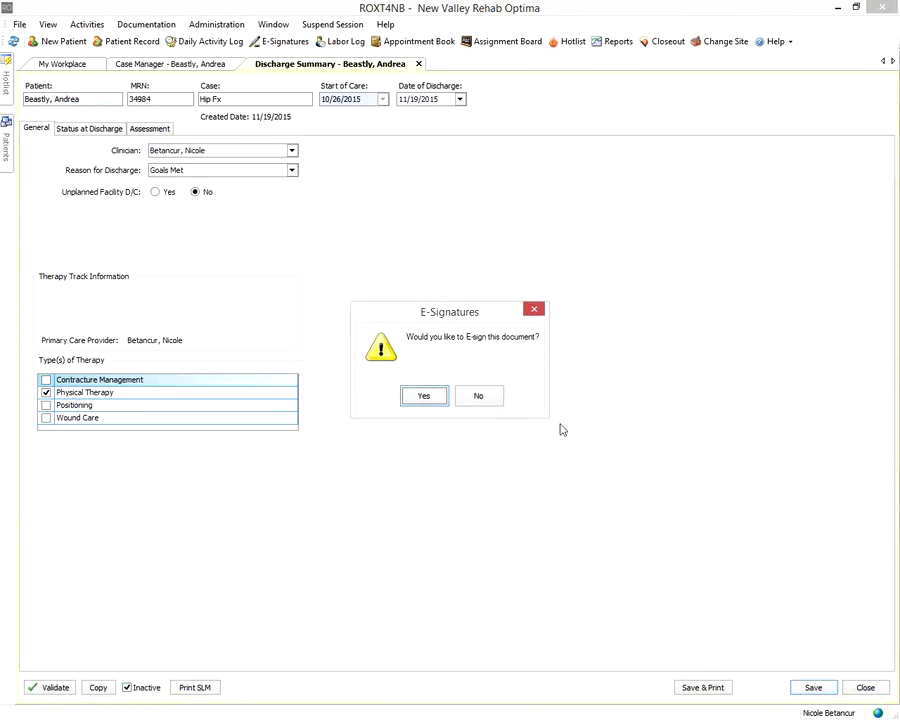
click(480, 397)
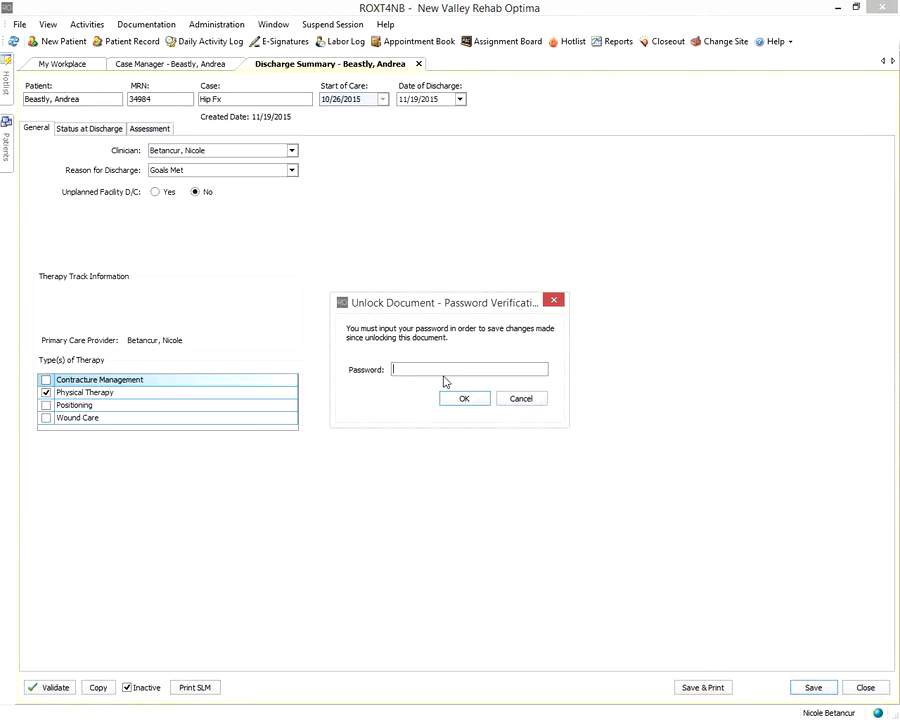
text(*********)
click(463, 399)
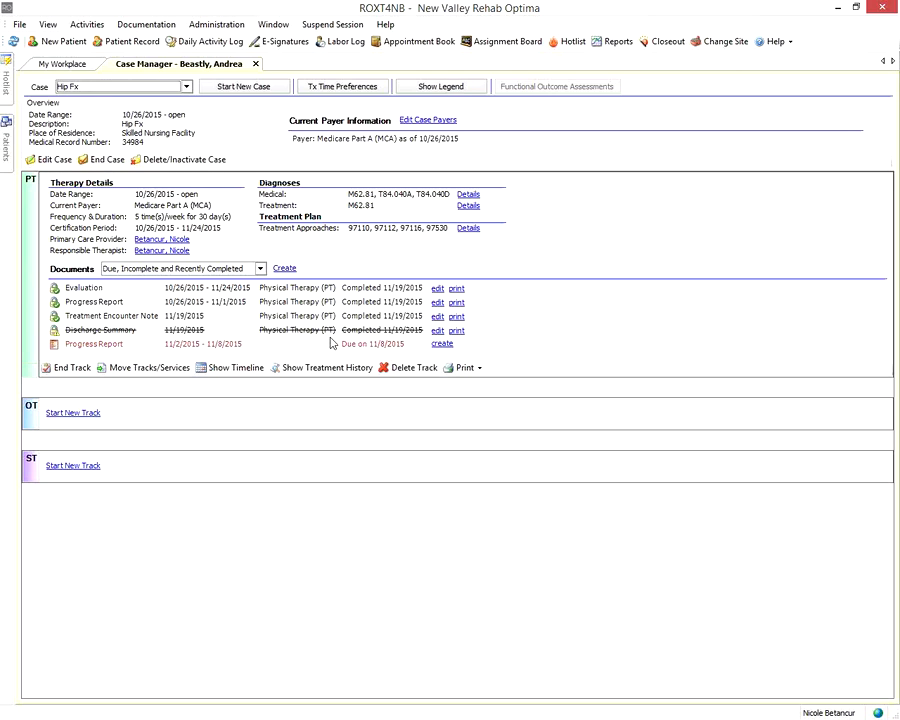
Reopen and unlock the inactive 11/19/2015 Discharge Summary, clear its Inactive setting, and set Reason for Discharge to Goals Met
click(443, 344)
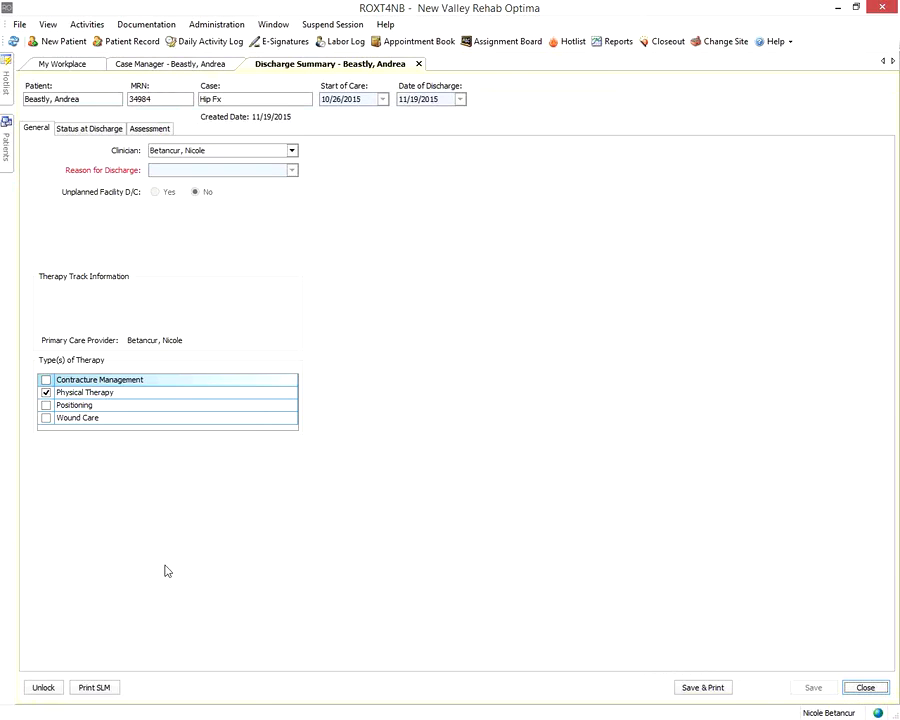
click(43, 688)
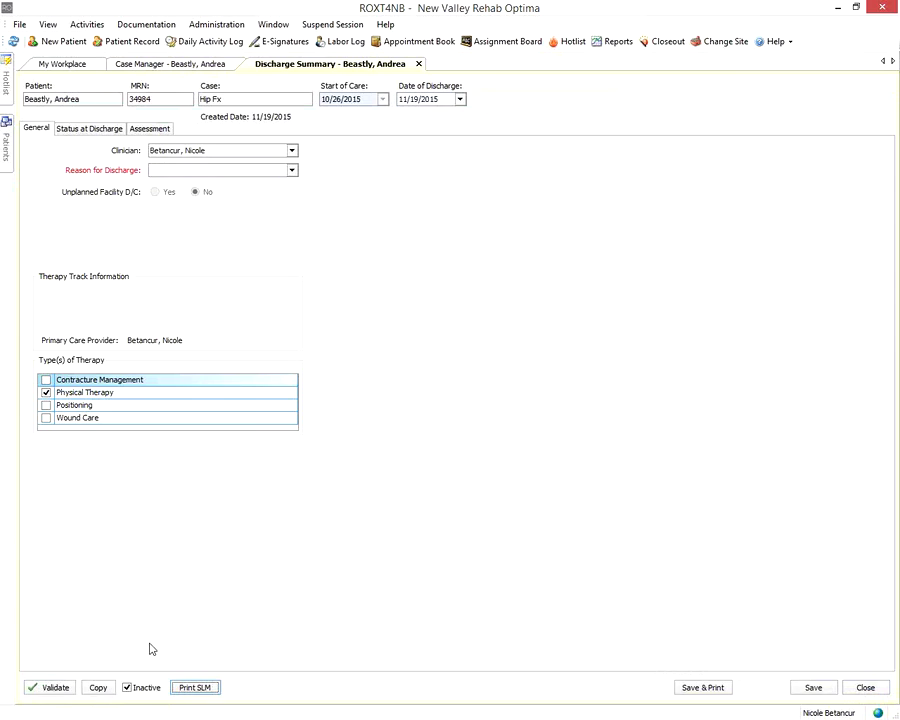
click(128, 687)
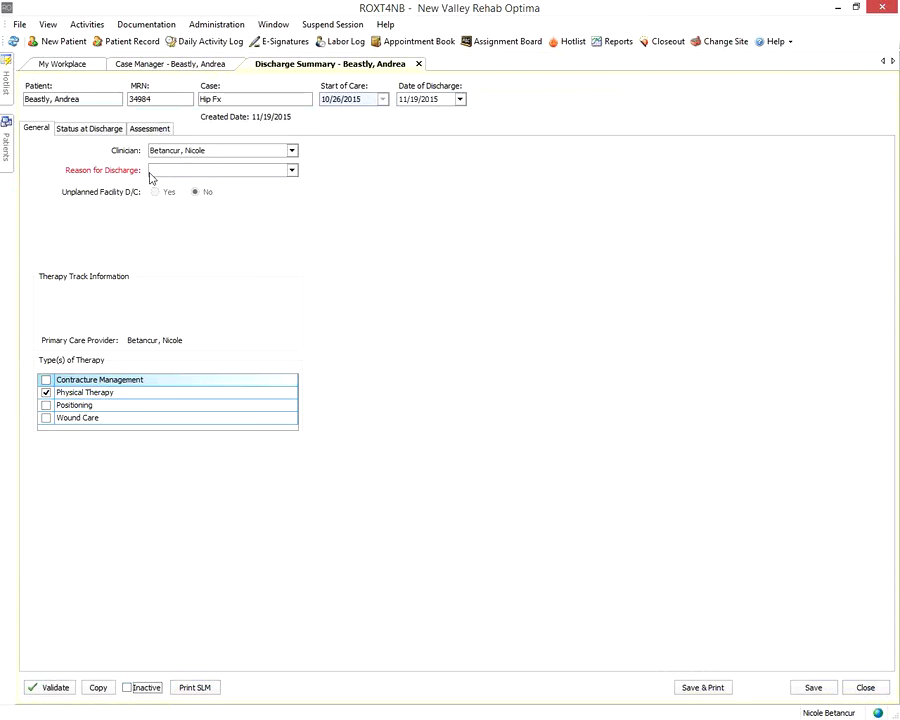
click(292, 171)
click(278, 194)
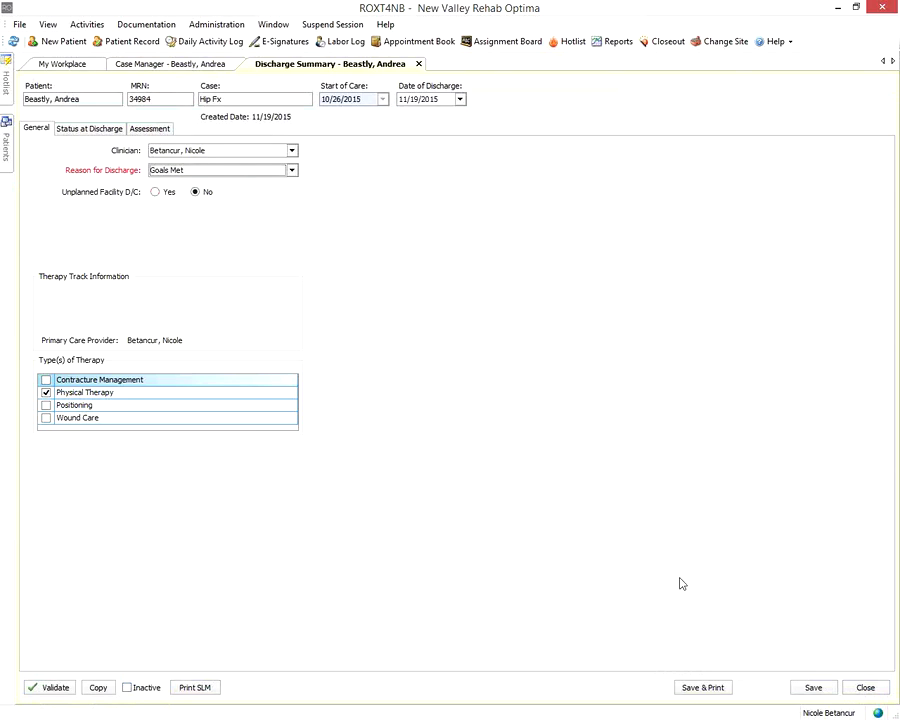
Save the reactivated discharge summary without e-signing it, entering the account password to verify the changes
click(813, 690)
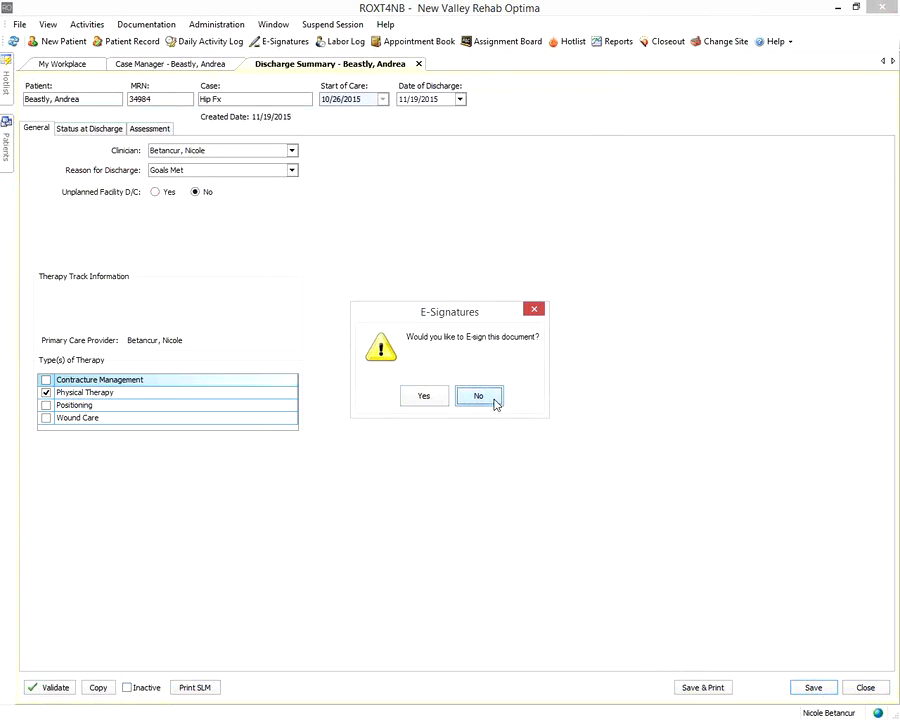
click(494, 402)
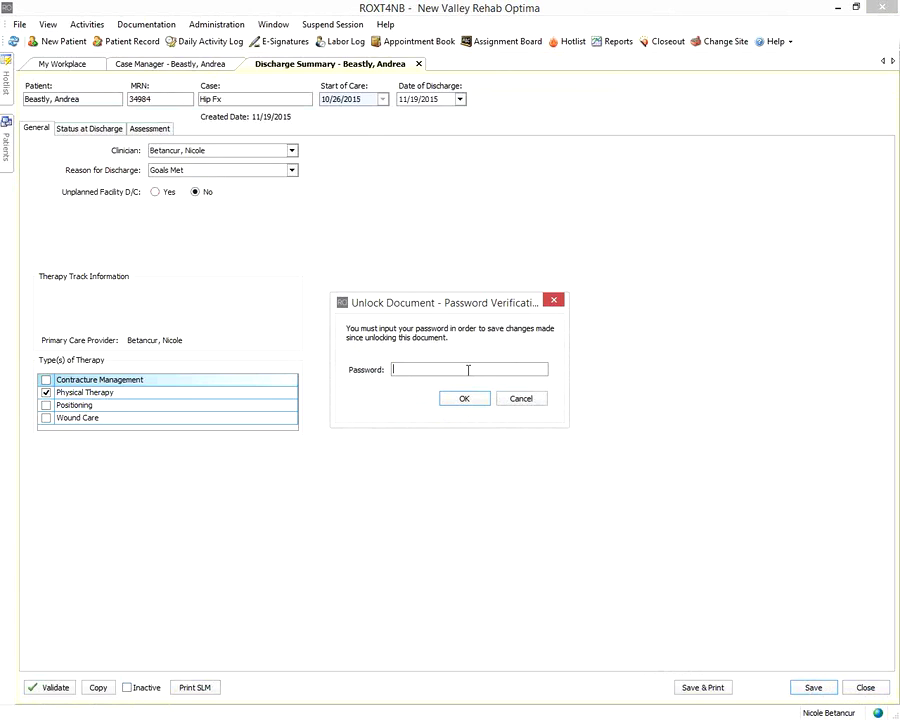
text(**********)
click(464, 399)
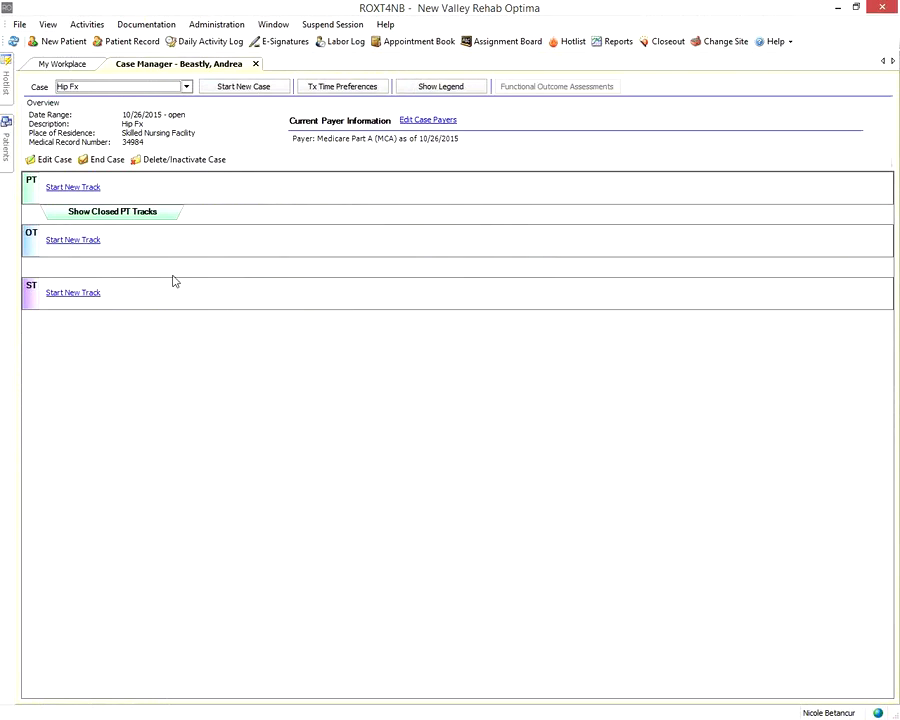
mouse_move(6, 72)
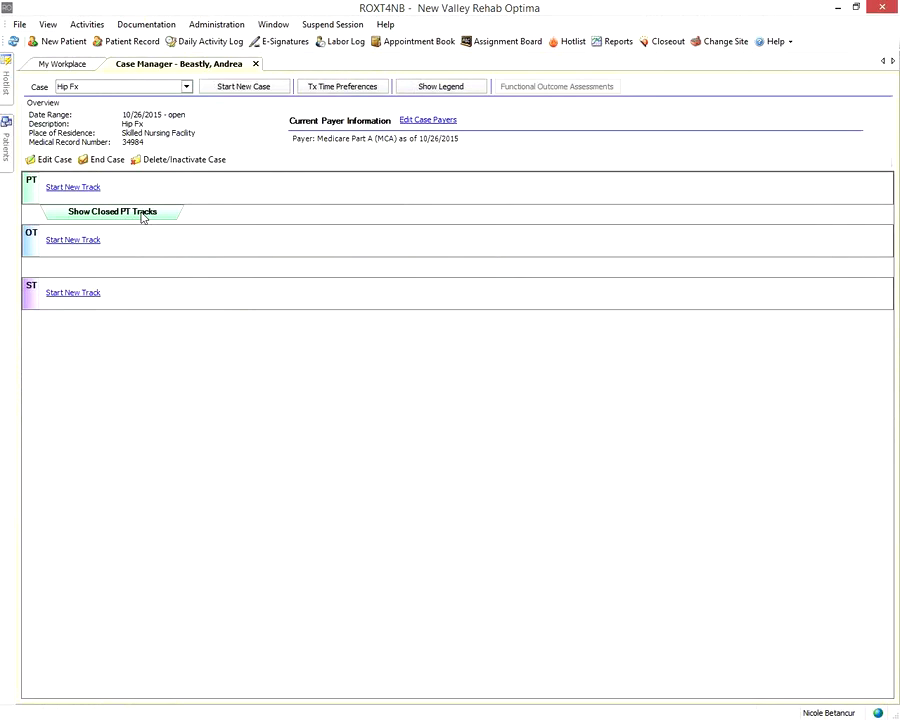
click(235, 62)
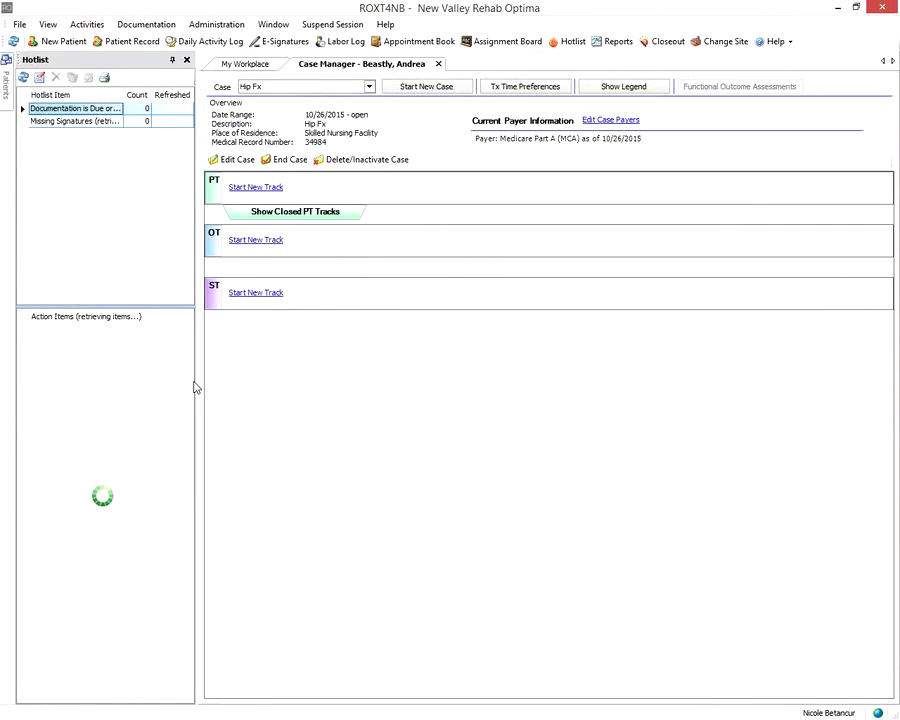
drag(193, 380, 273, 372)
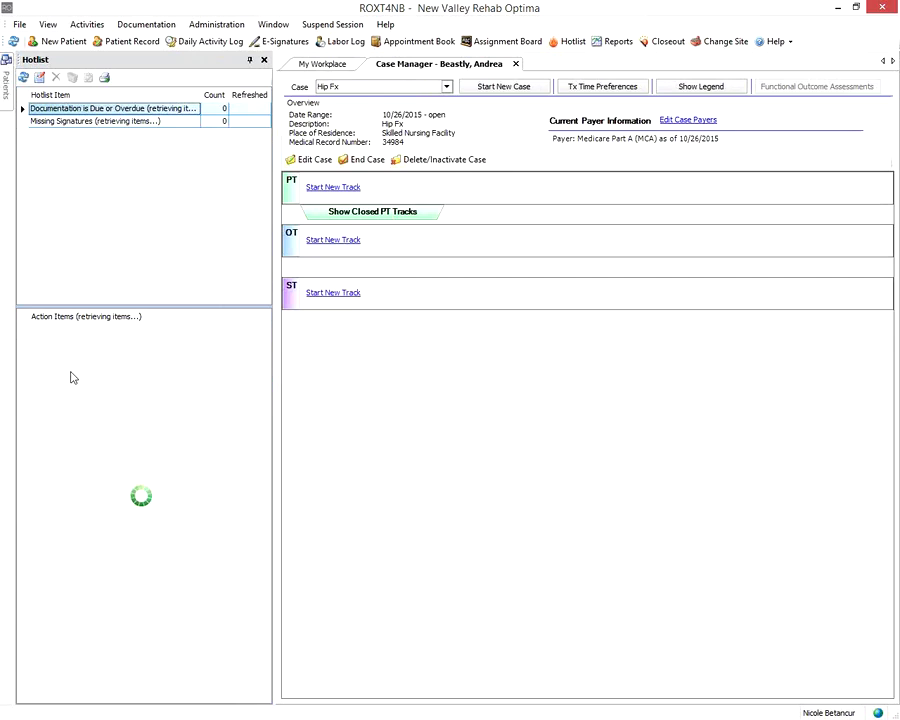
click(262, 61)
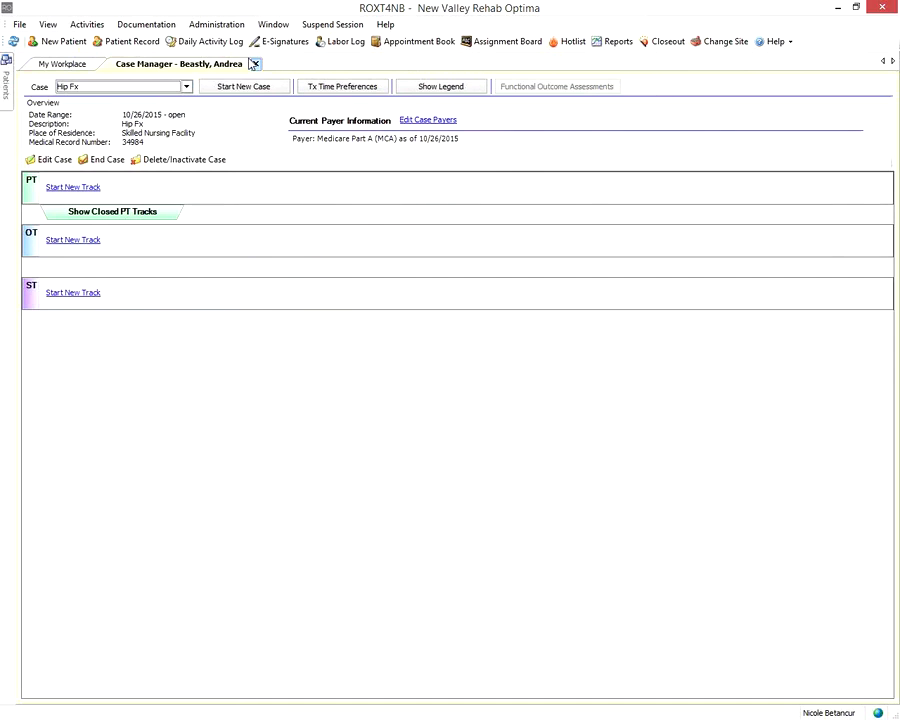
Show the Hotlist beside the case and widen its pane
click(46, 24)
click(78, 71)
drag(190, 472, 273, 480)
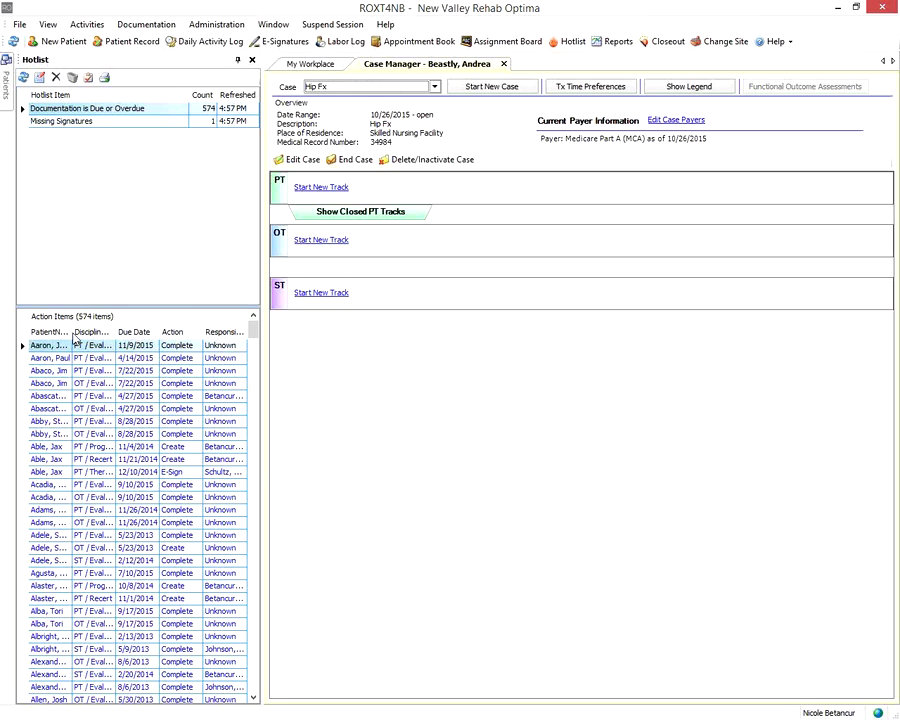
Open the therapist's Missing Signatures item from the Hotlist and examine the clinical documents awaiting e-signature
click(65, 124)
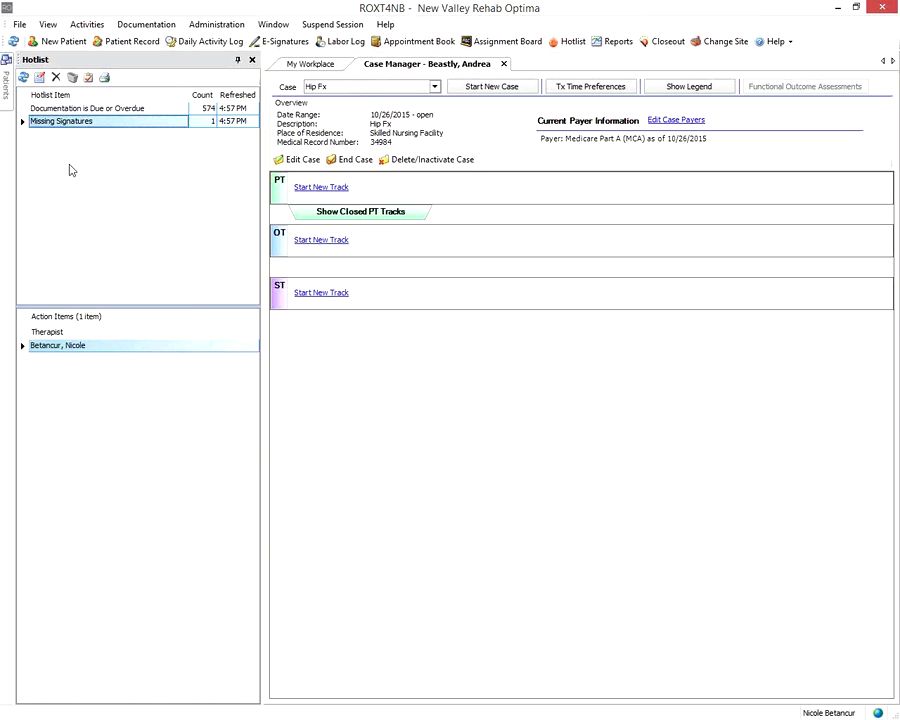
click(62, 347)
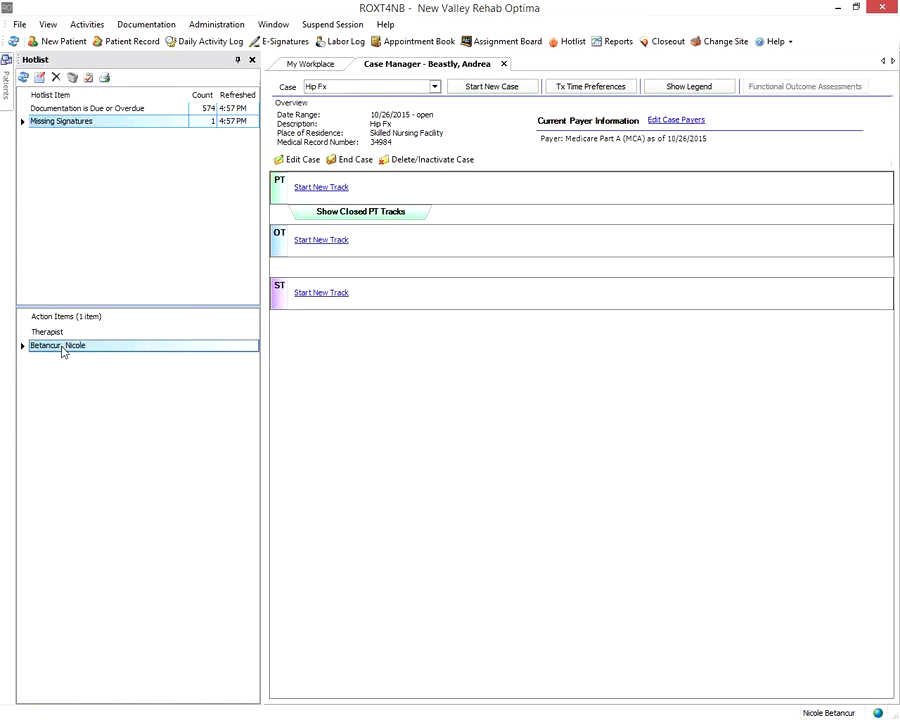
double_click(62, 347)
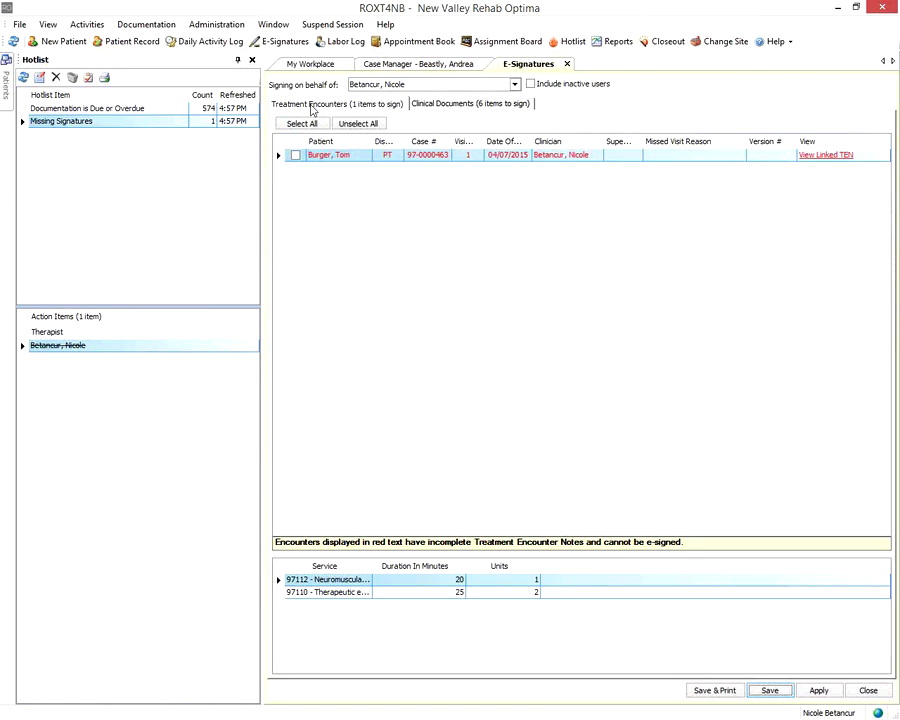
click(453, 104)
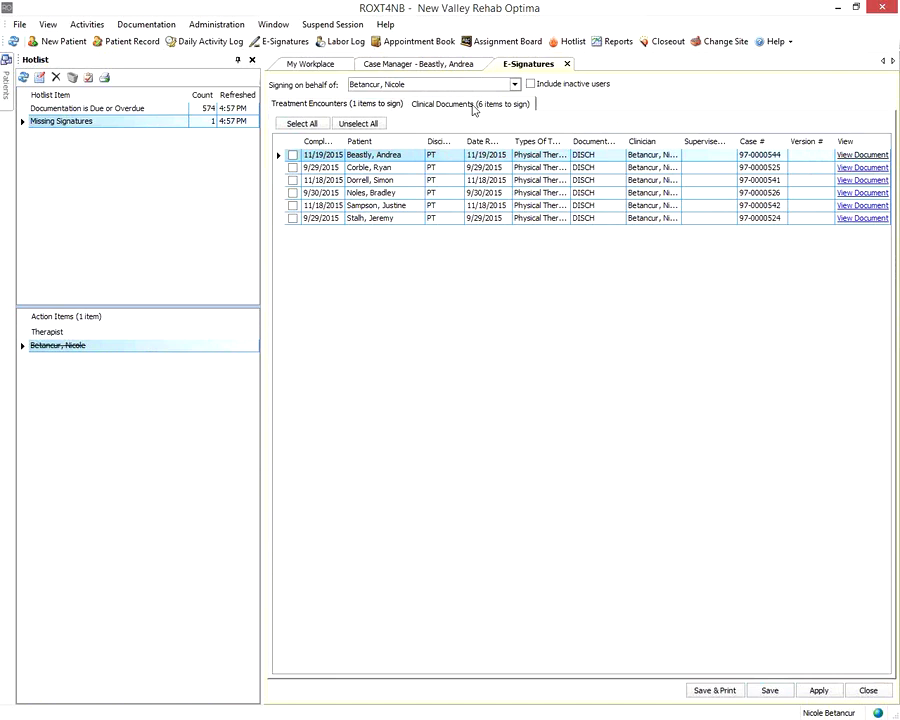
Close E-Signatures without opening the Daily Activity Log, close the Case Manager, and auto-hide the Hotlist
click(566, 65)
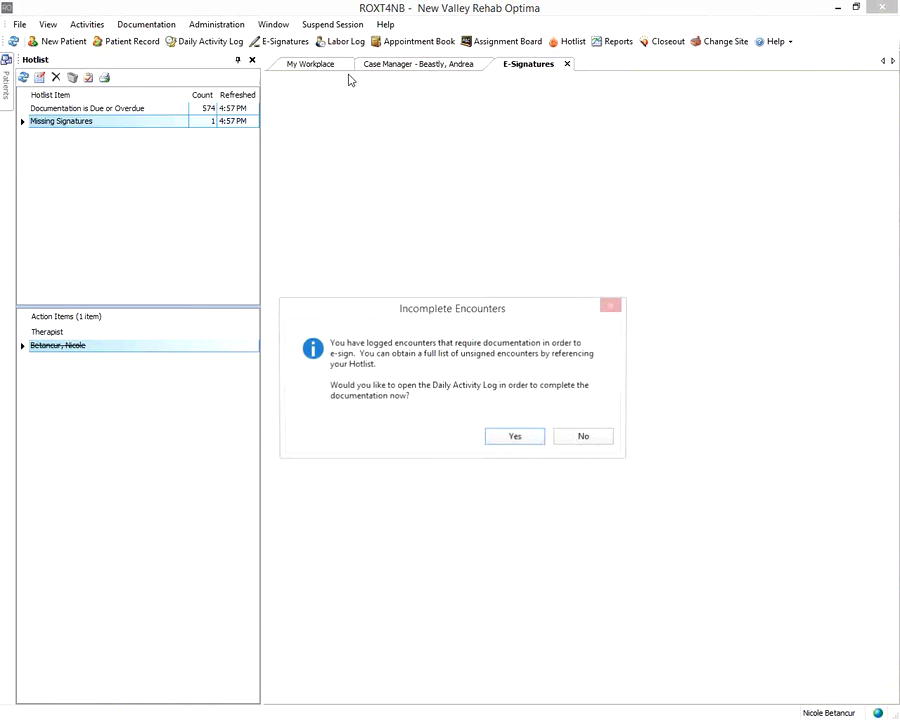
click(562, 432)
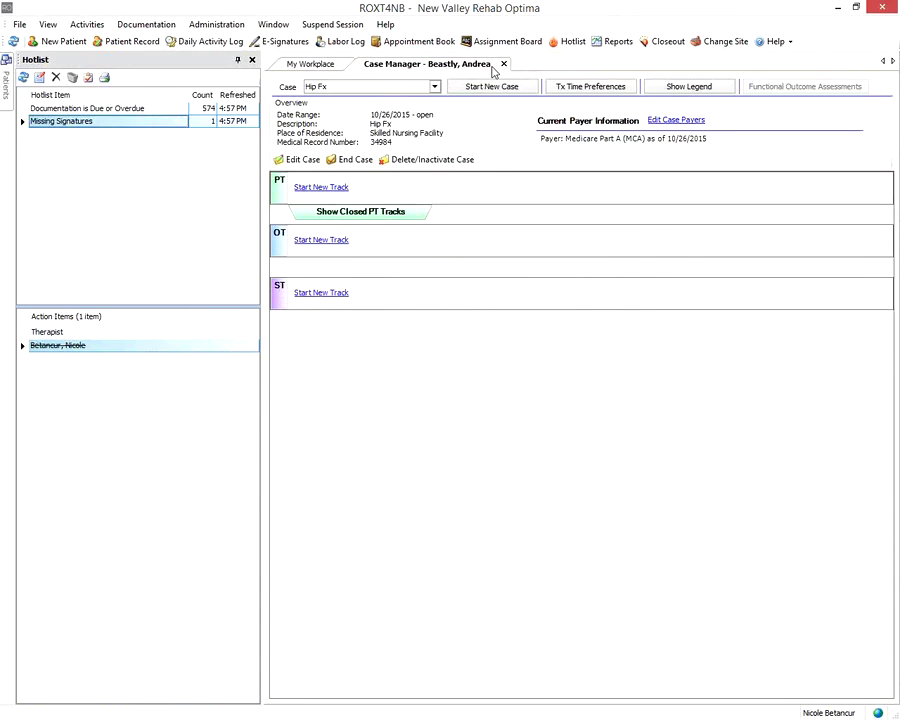
click(503, 64)
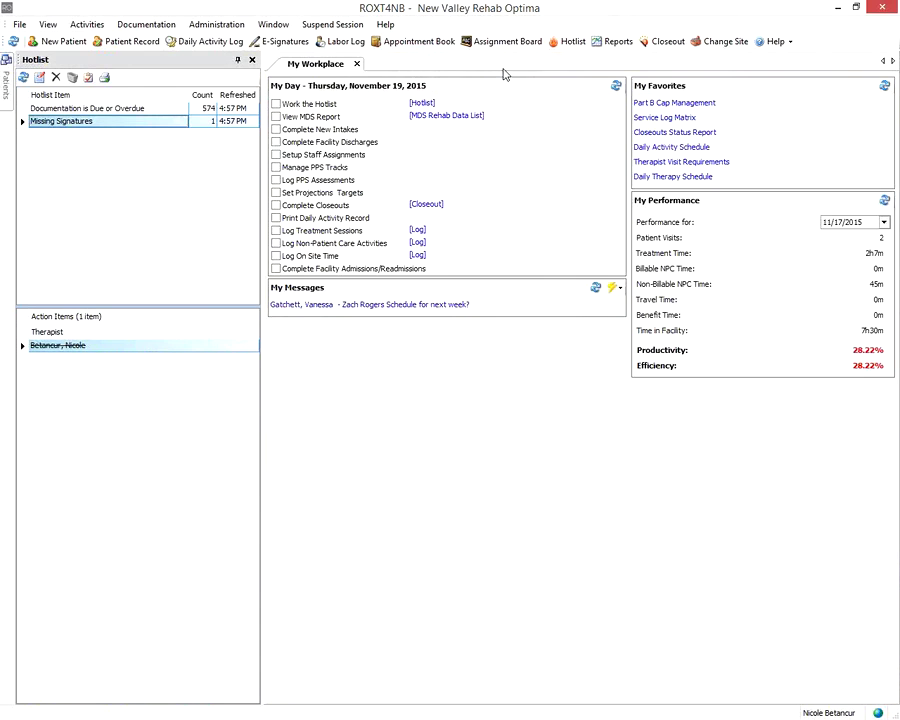
click(238, 60)
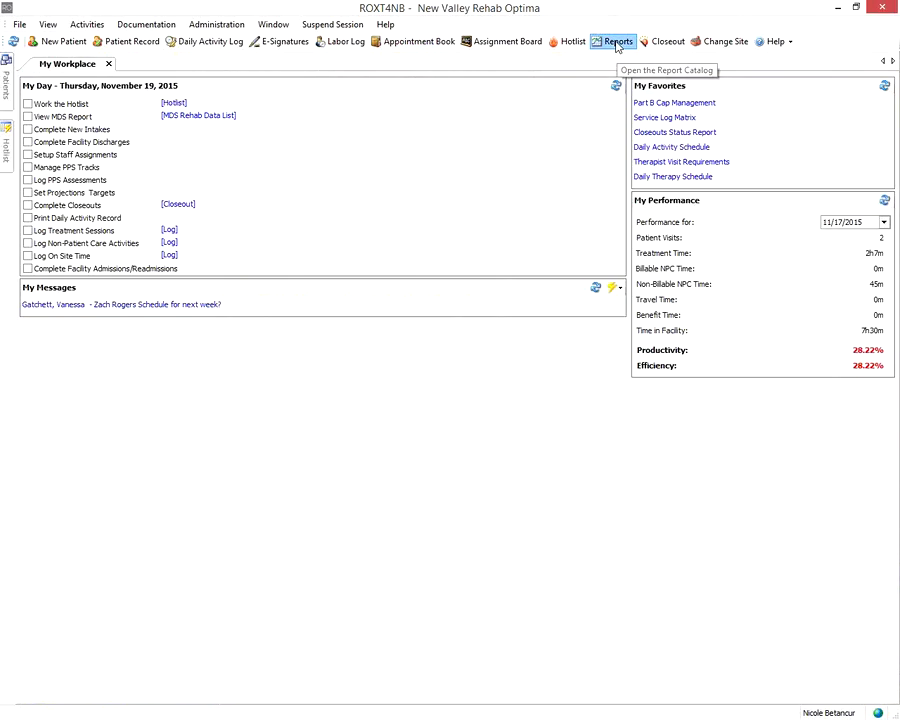
Find the Documentation Due Dates Report in the report catalog and open its parameters
click(617, 43)
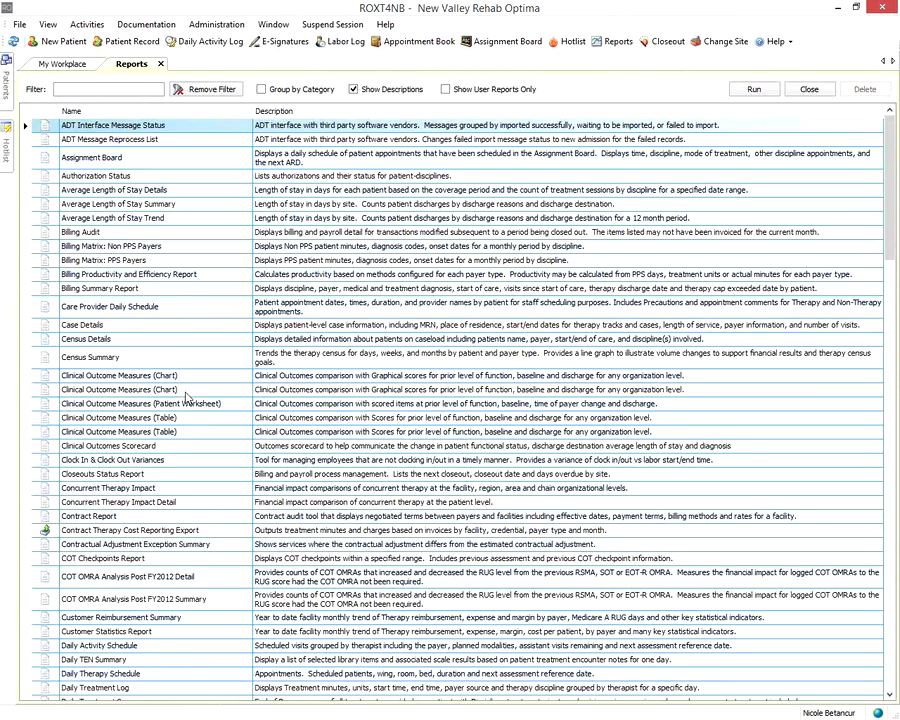
click(186, 488)
scroll(188, 495, down, 4)
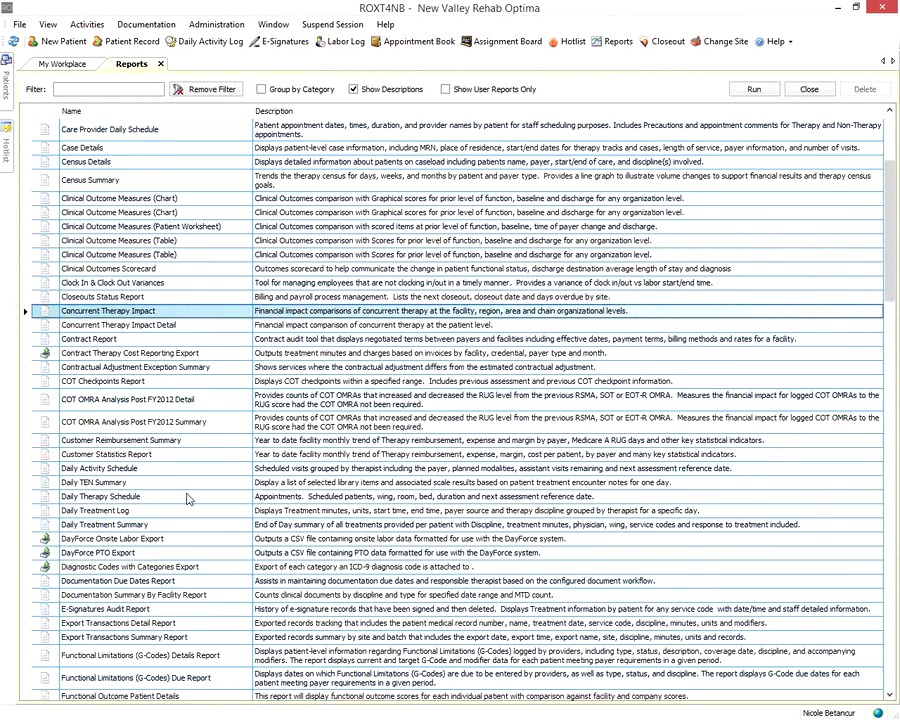
scroll(188, 498, down, 2)
click(141, 481)
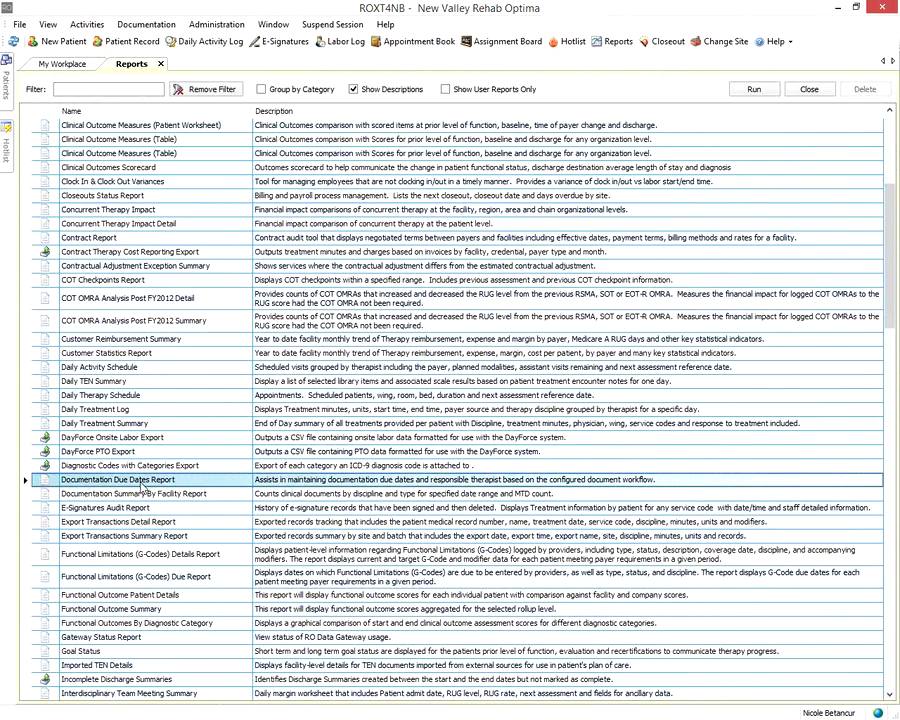
double_click(152, 484)
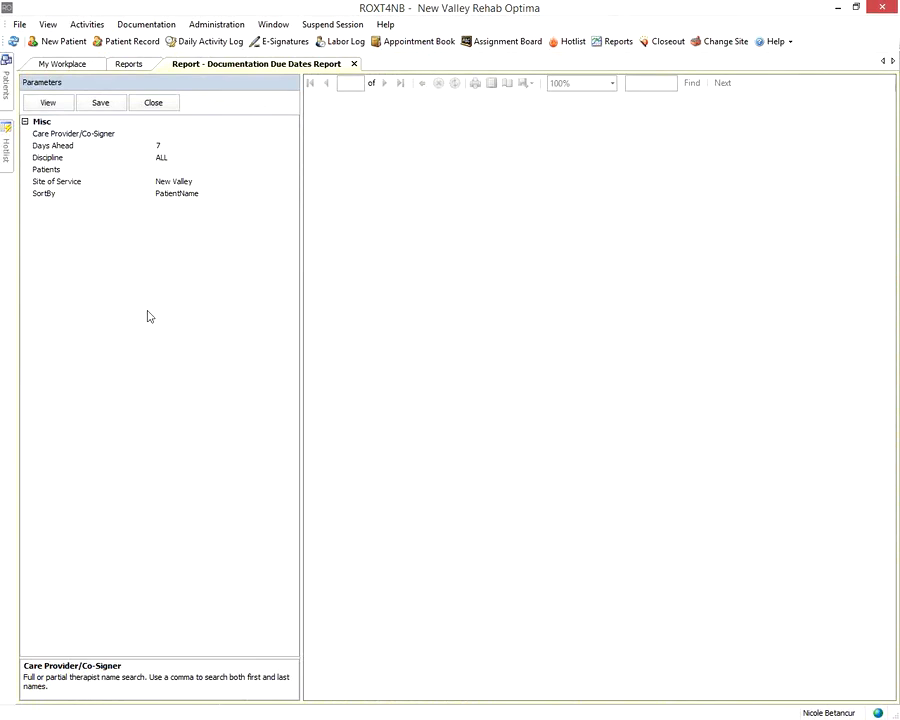
Run the Documentation Due Dates Report for all disciplines and 7 days ahead, widen the report area, and close the report after viewing
click(205, 159)
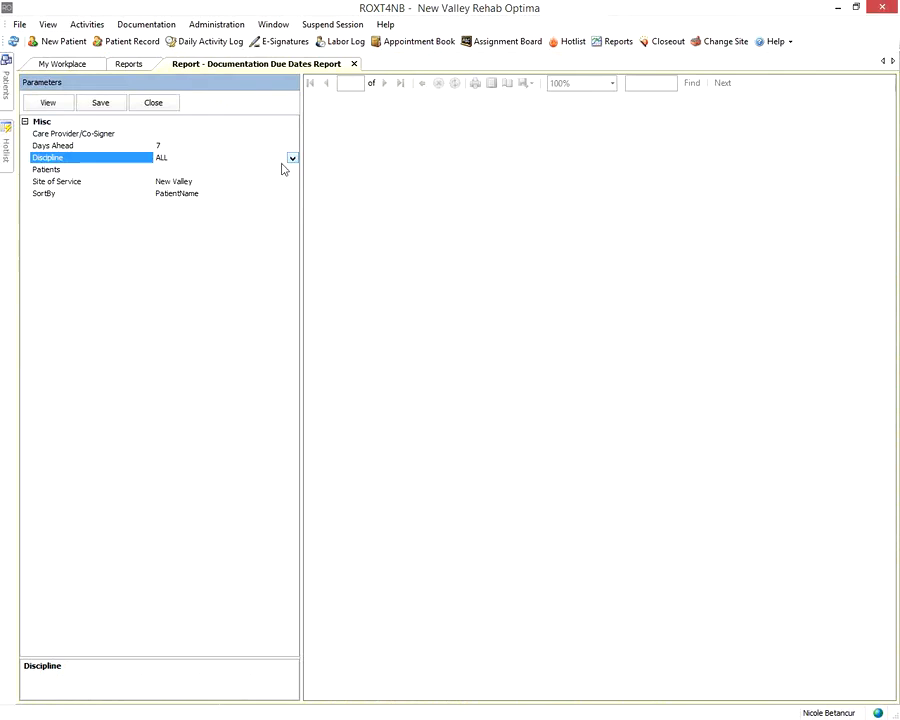
click(283, 165)
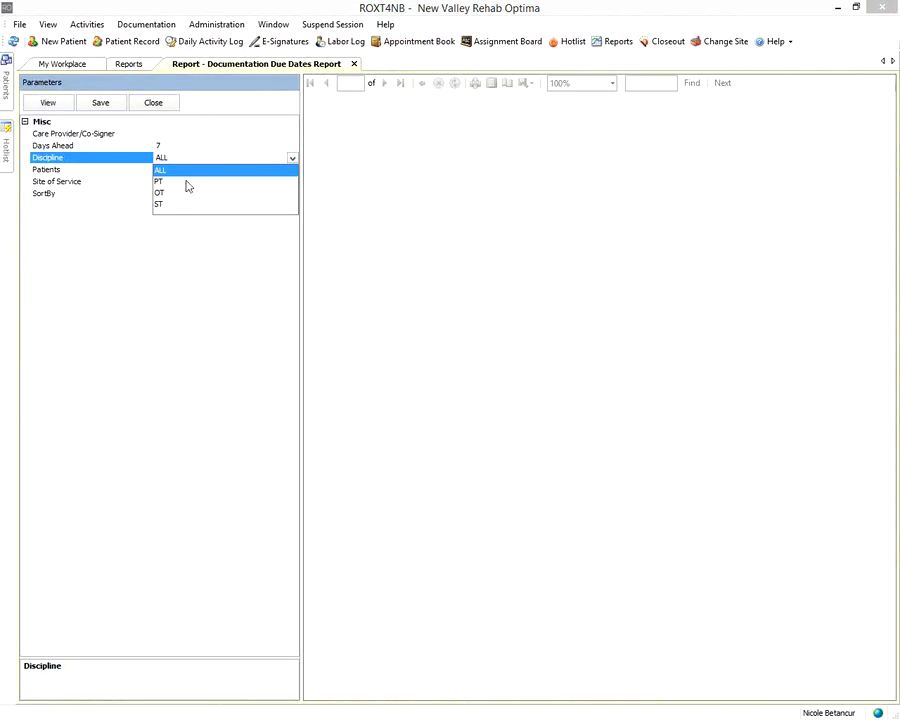
click(169, 147)
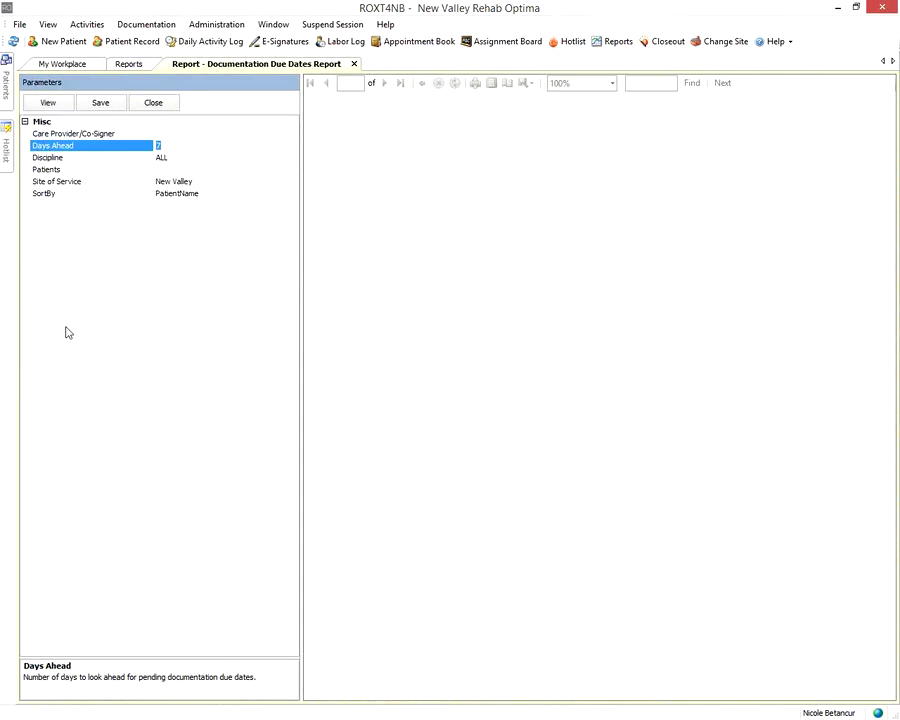
click(46, 104)
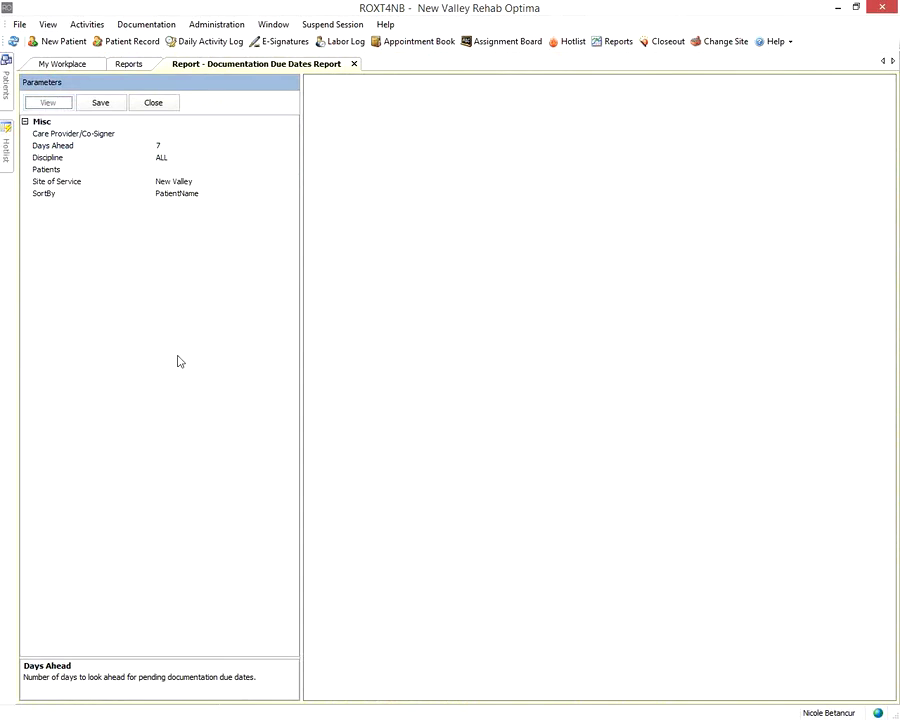
drag(300, 358, 214, 384)
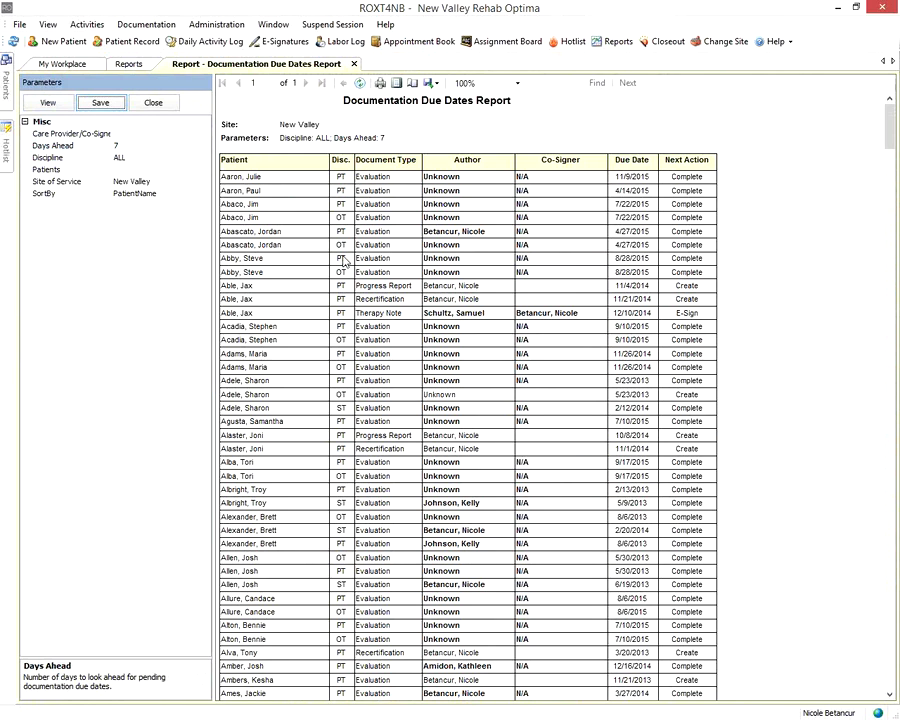
click(353, 64)
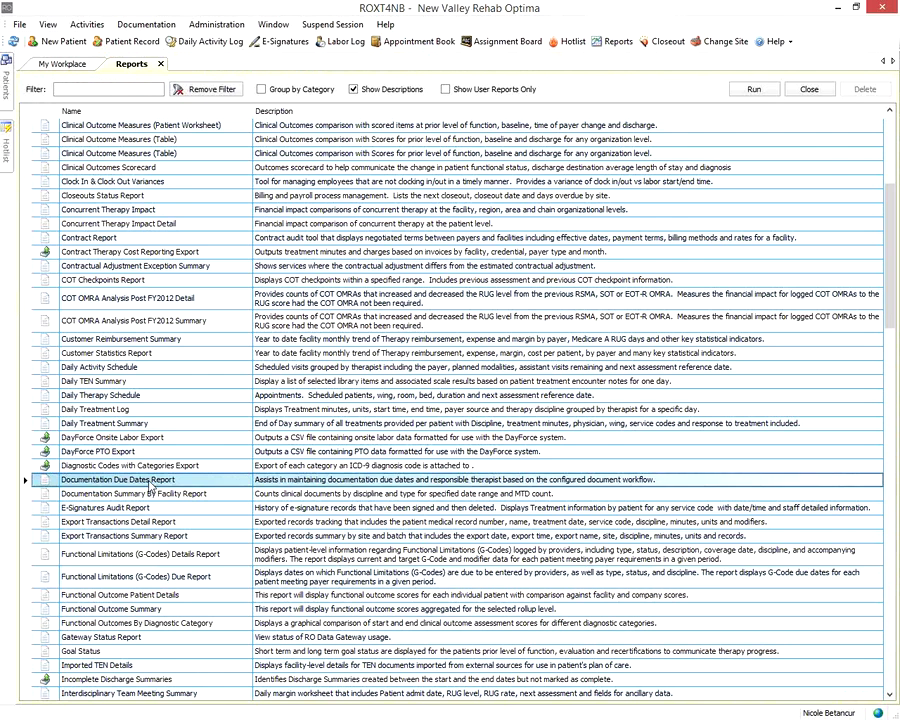
Run the Goal Status report for Month to Date with all disciplines and goal types, widen the report area, and close it after viewing
scroll(135, 510, down, 3)
click(121, 527)
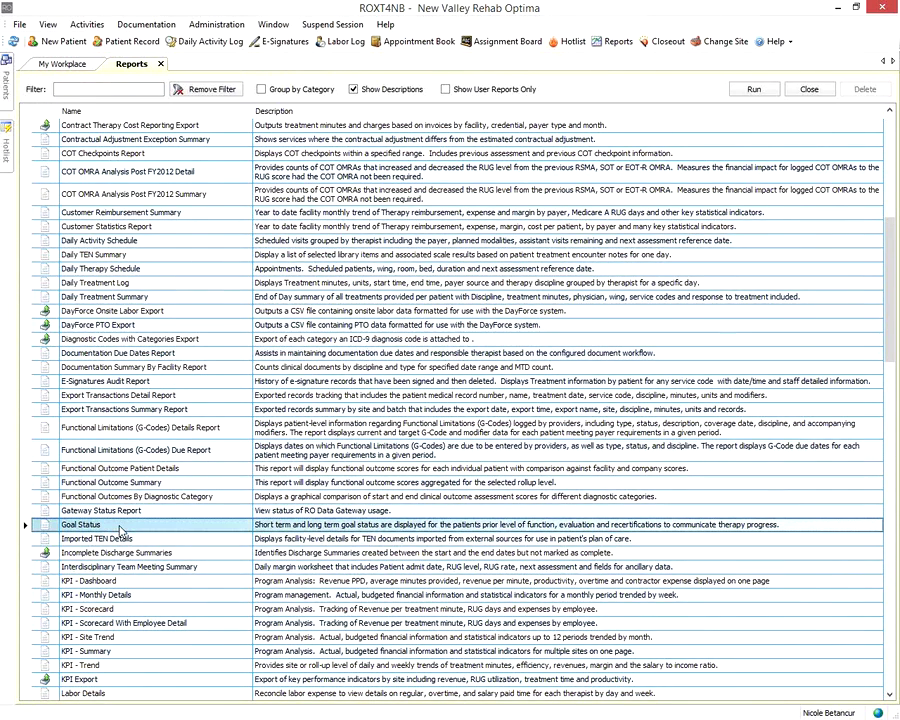
double_click(121, 528)
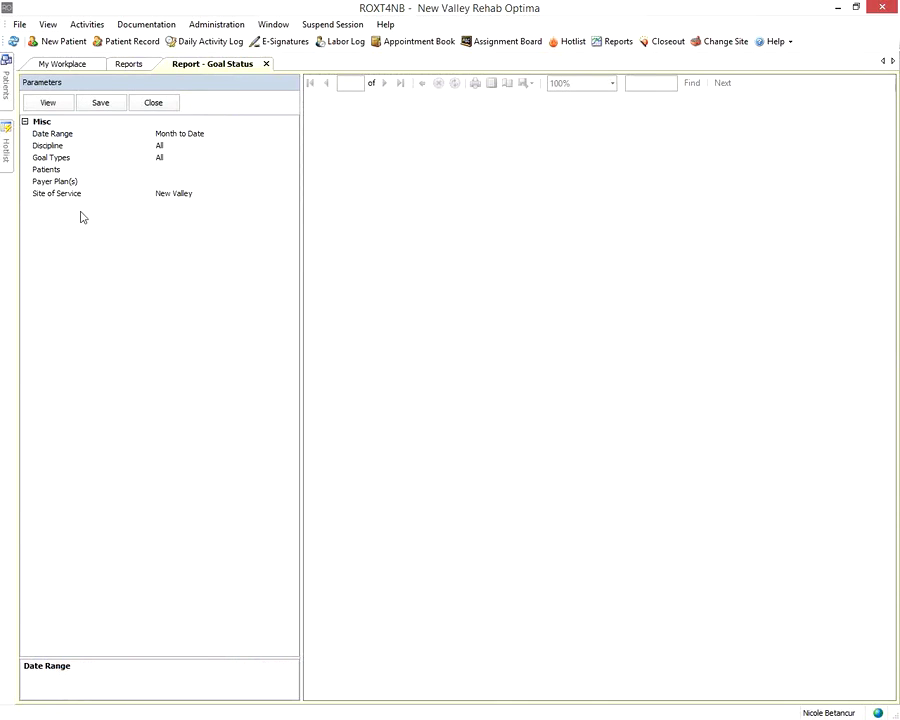
click(45, 104)
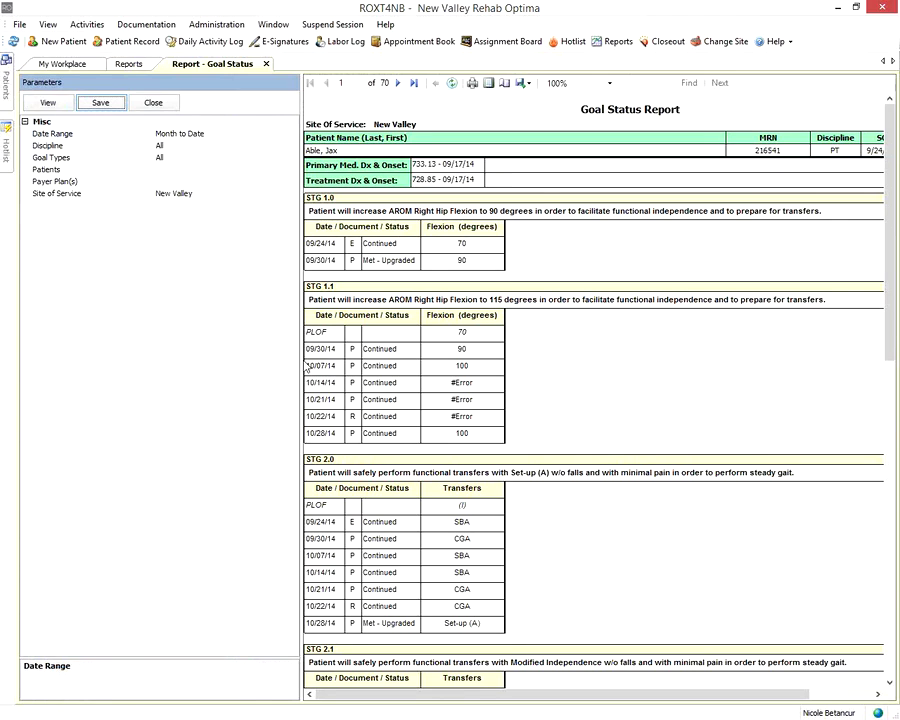
drag(298, 362, 138, 386)
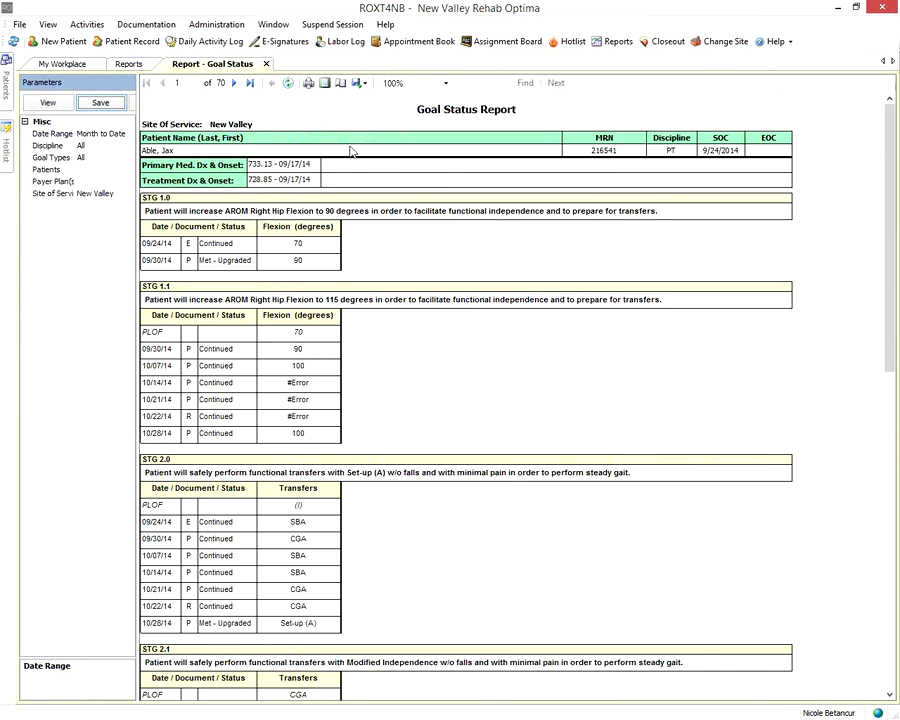
click(266, 64)
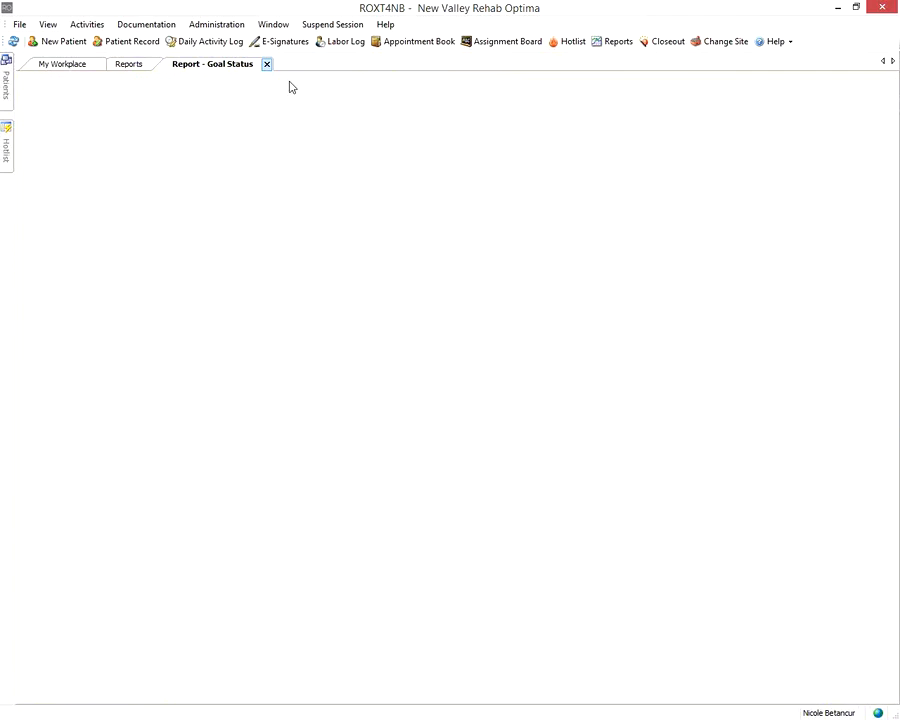
Run the Weekly TEN Details report for all disciplines with report date 11/19/2015, widen the report area, and close it after viewing
scroll(150, 400, down, 10)
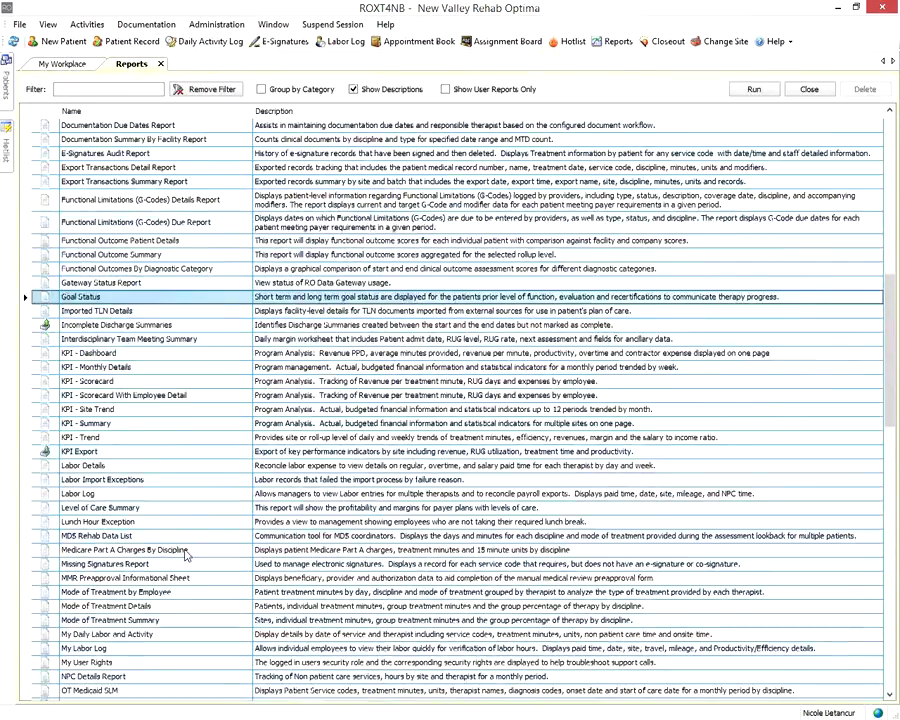
scroll(180, 628, down, 15)
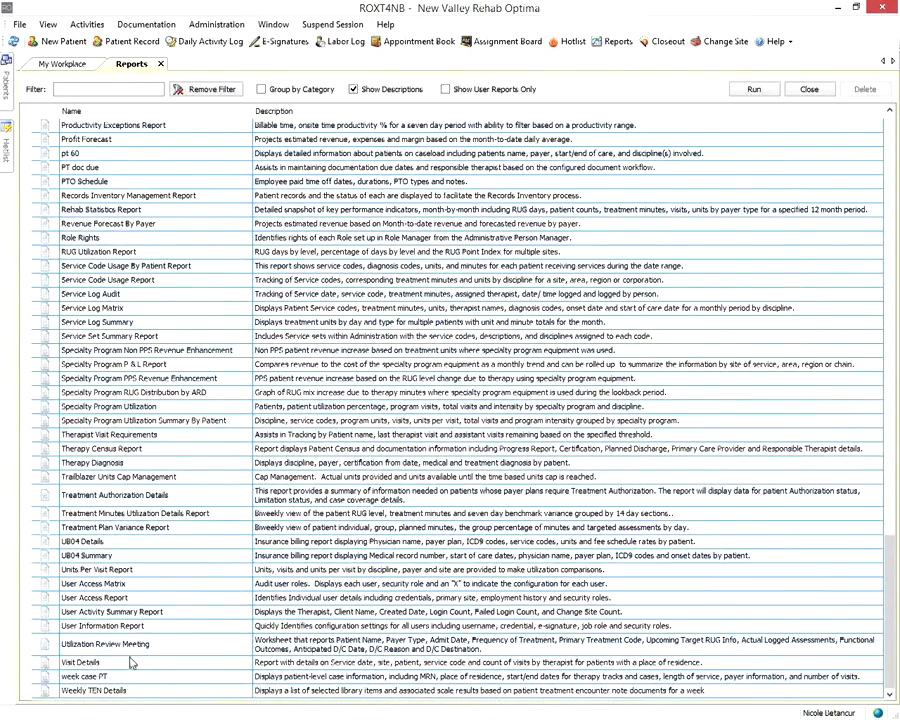
click(130, 690)
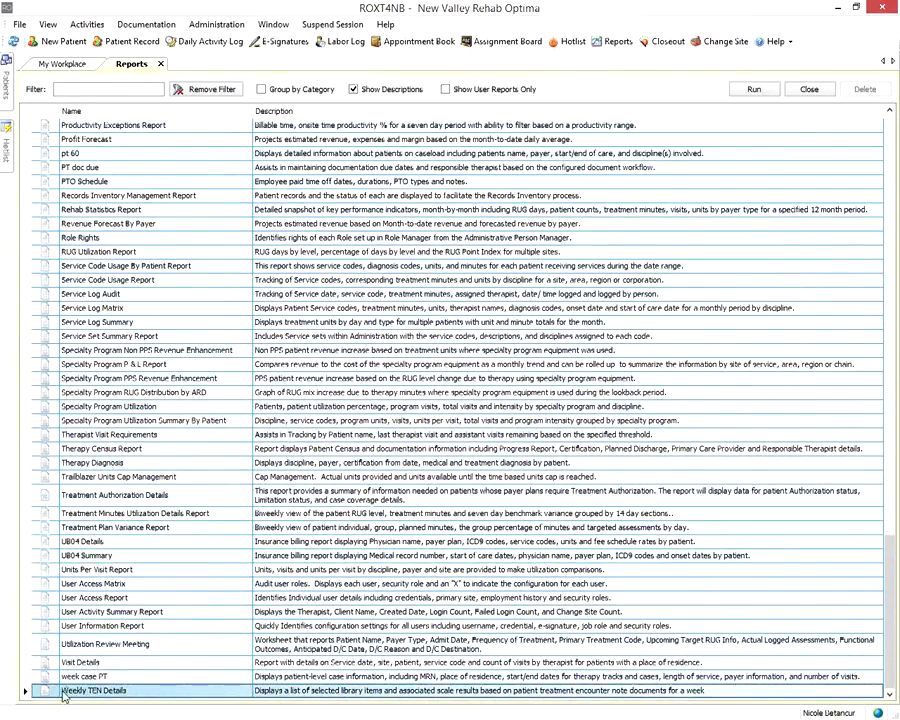
double_click(128, 696)
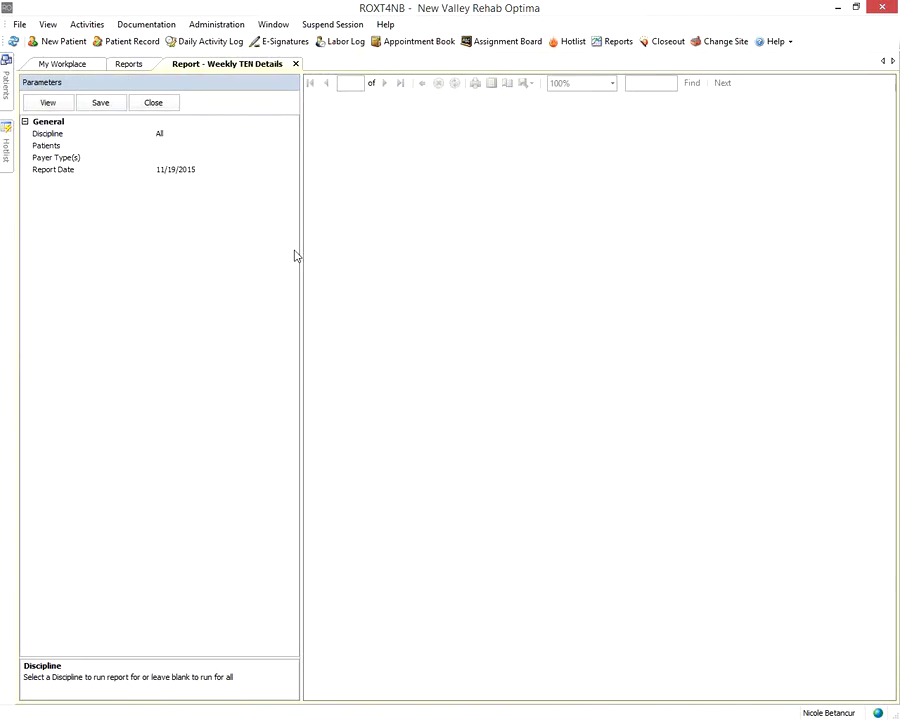
click(48, 104)
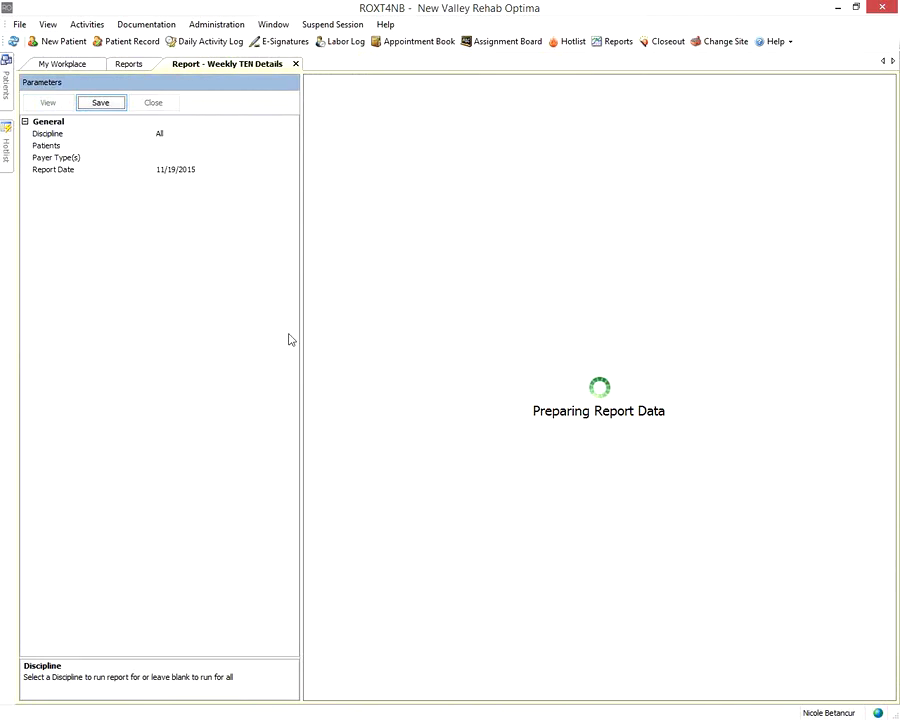
drag(298, 335, 141, 373)
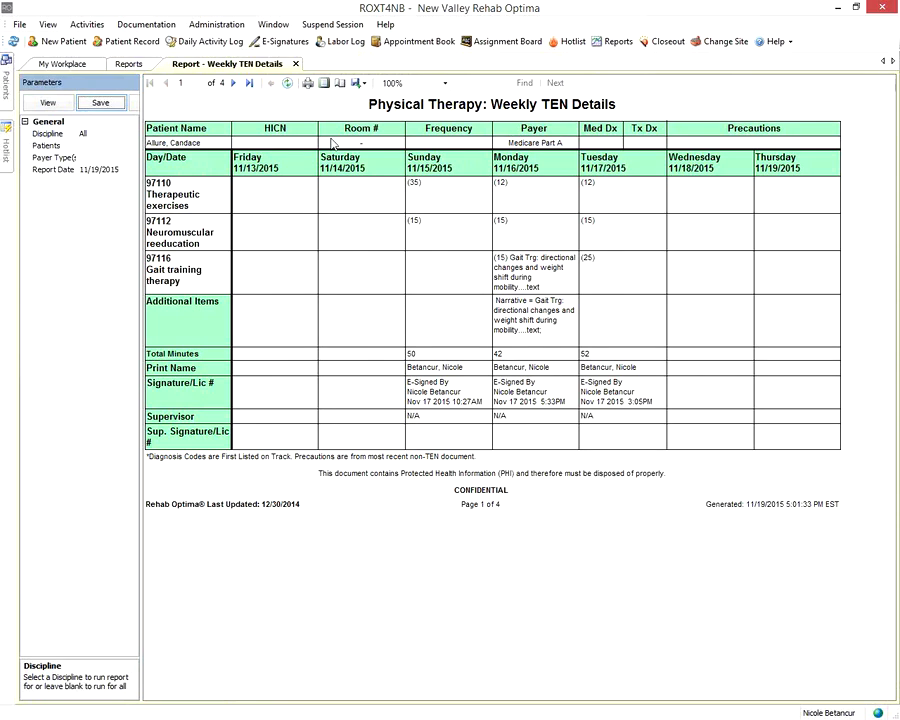
click(297, 64)
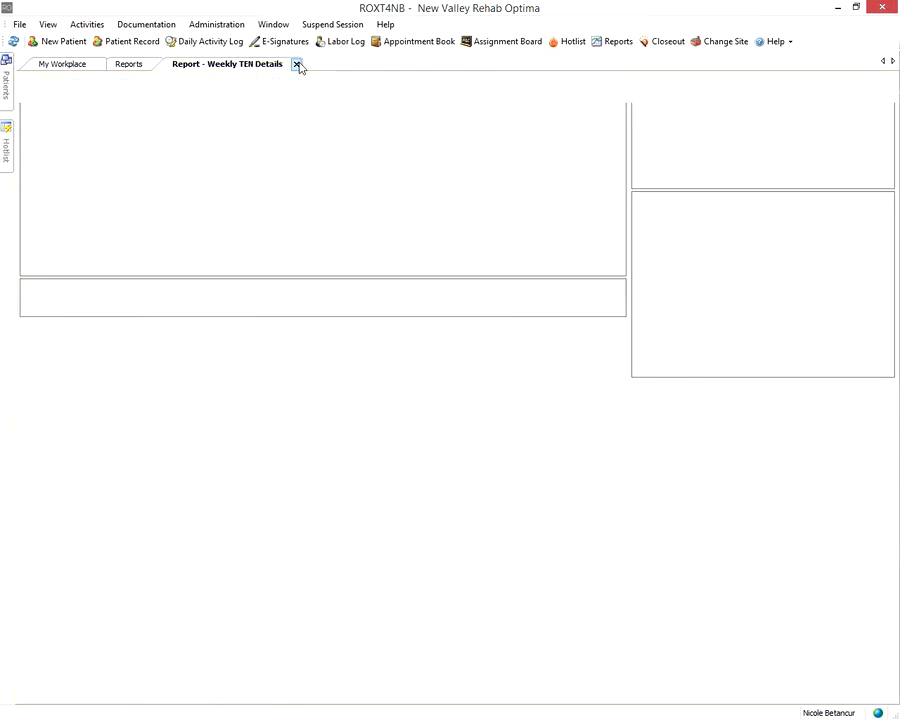
Open Rehab Optima Help and expand Case Management down to the topics under Therapy Tracks - Rehab Optima Documentation
click(385, 26)
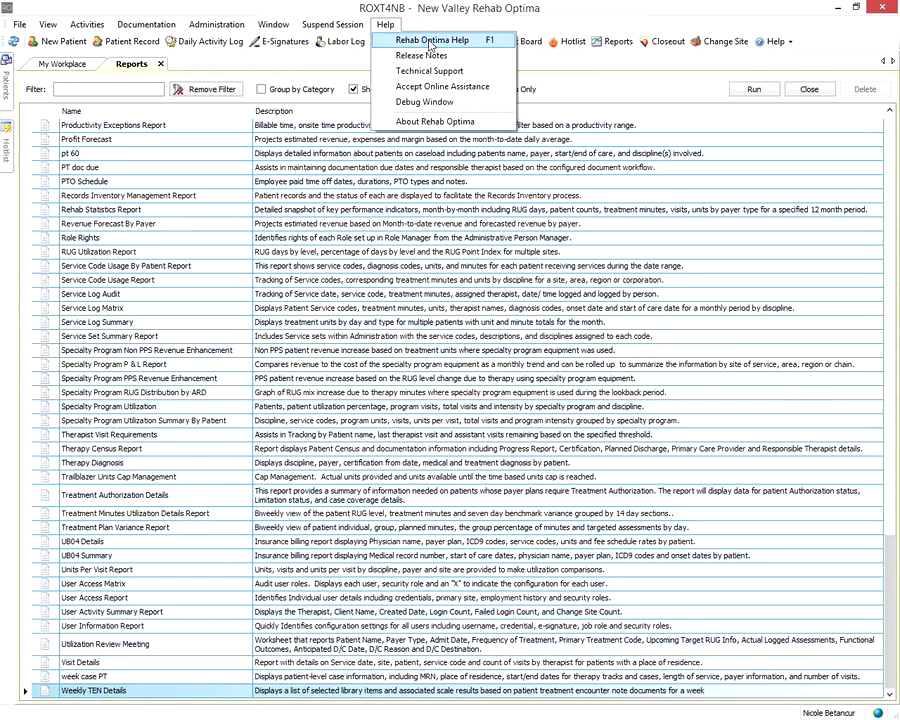
click(431, 44)
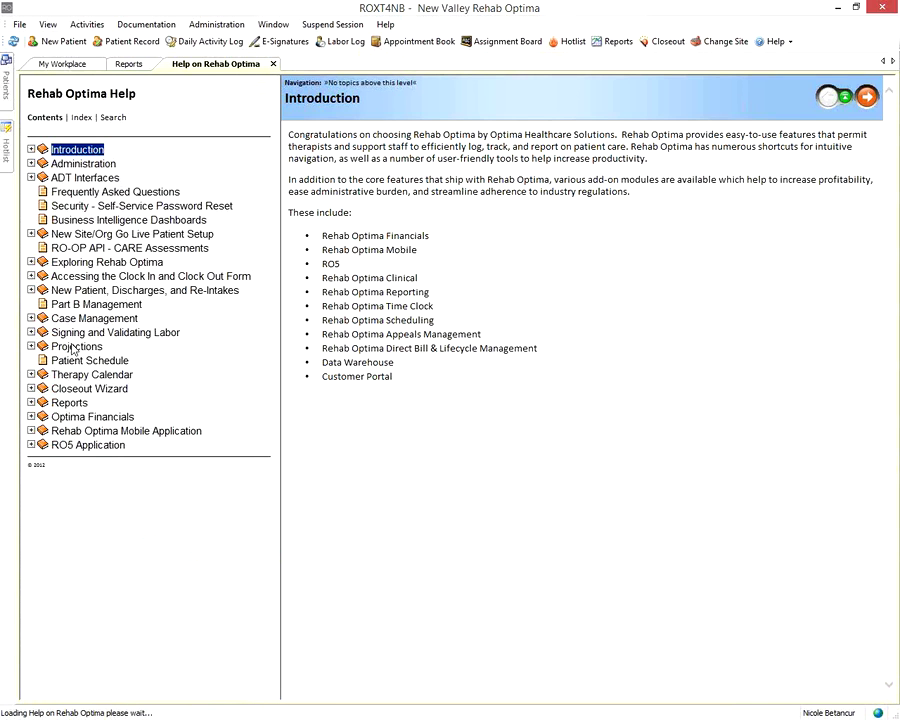
click(85, 318)
click(30, 318)
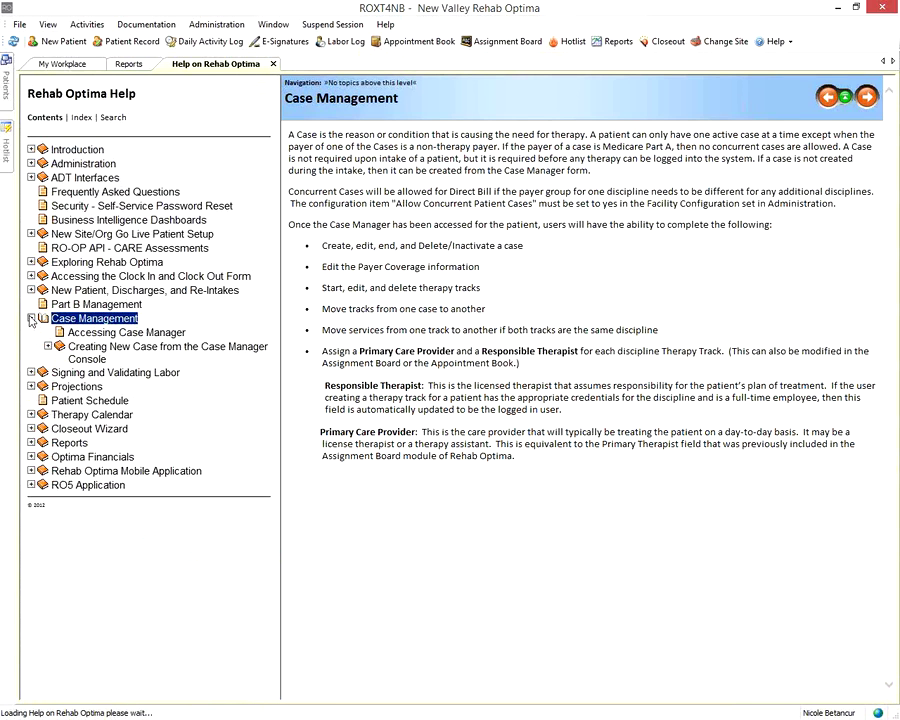
click(135, 448)
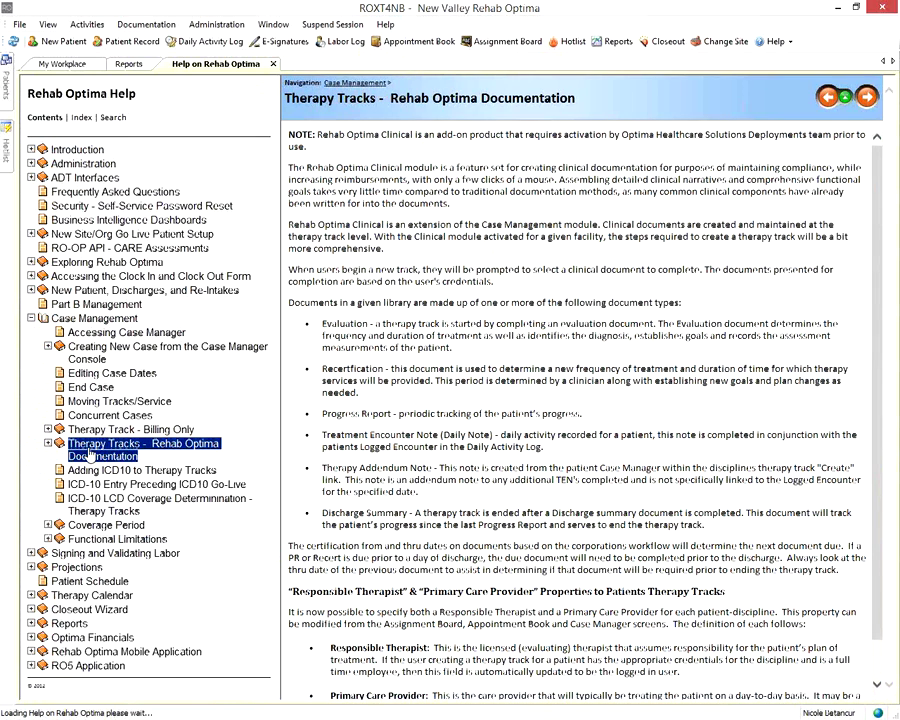
click(47, 442)
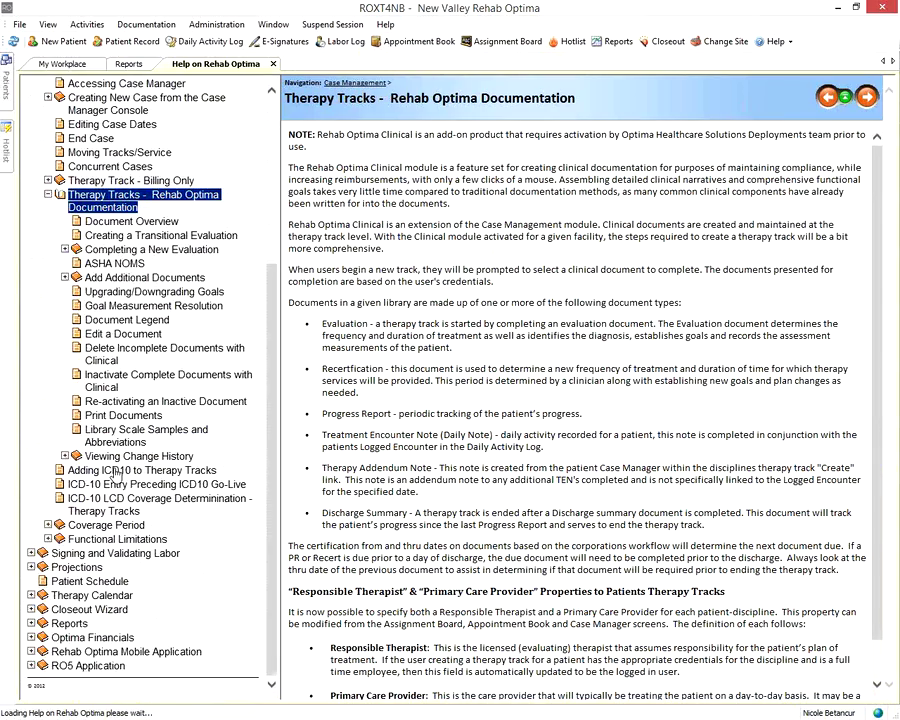
Review the help on completing a new evaluation, its Assessment Tab and deleting incomplete documents, then return to the Therapy Tracks overview and show the Help options
click(76, 252)
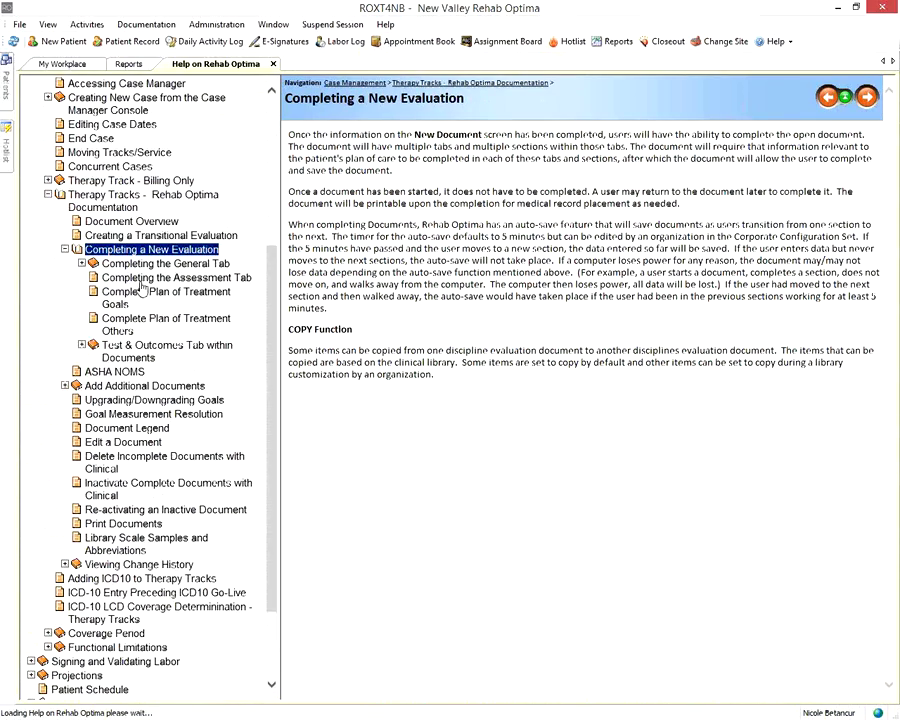
click(141, 280)
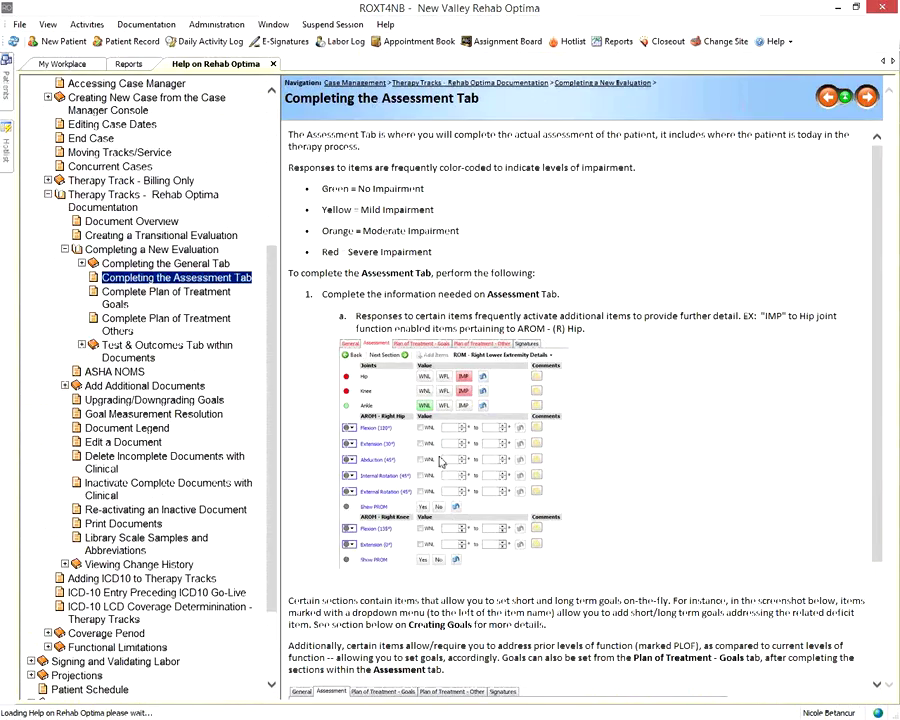
scroll(440, 465, down, 5)
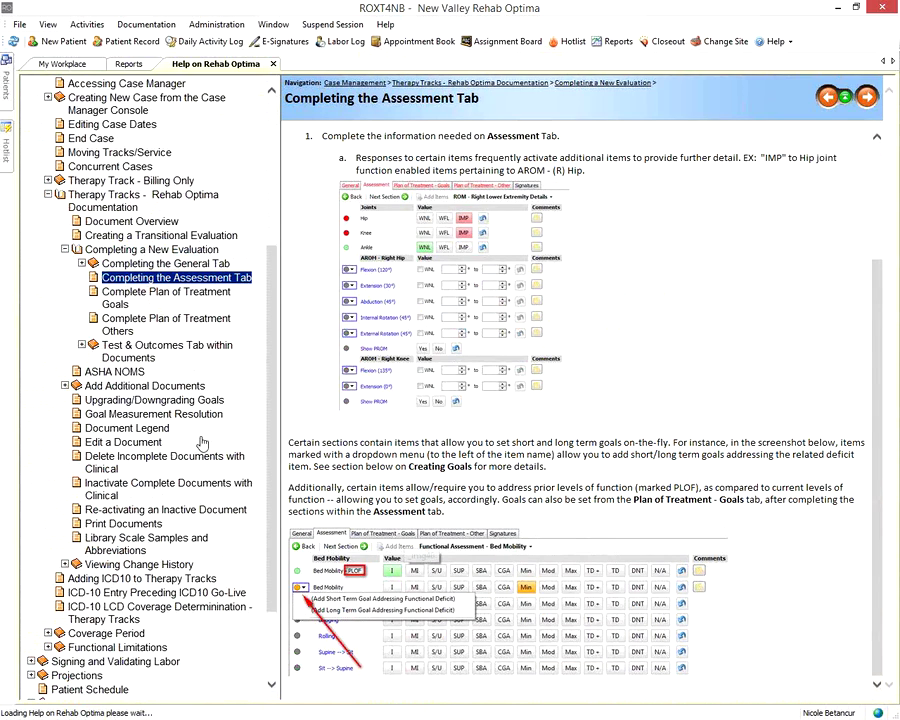
click(138, 466)
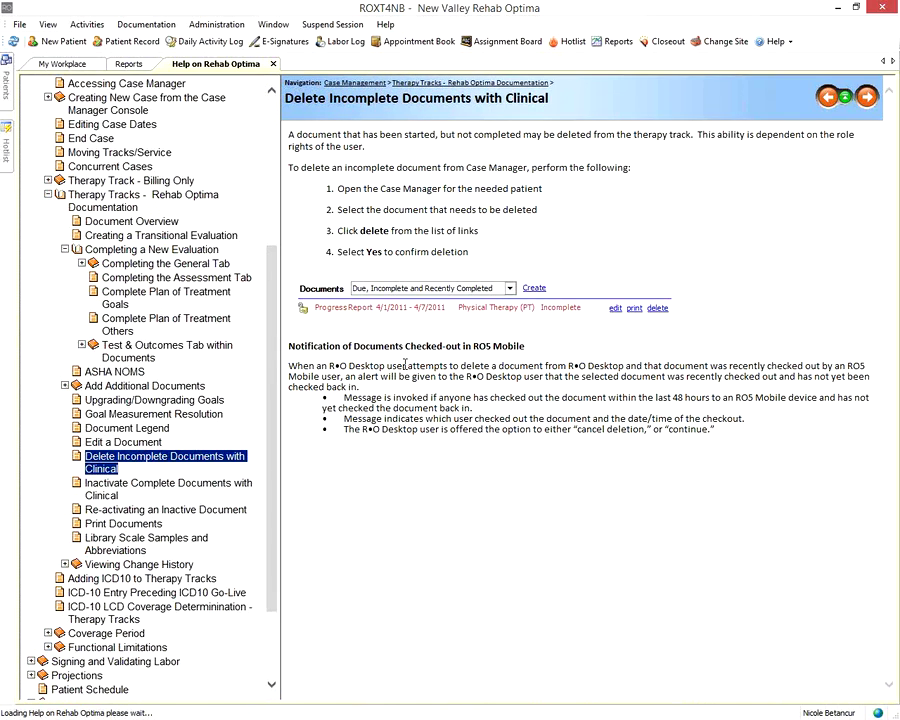
click(121, 201)
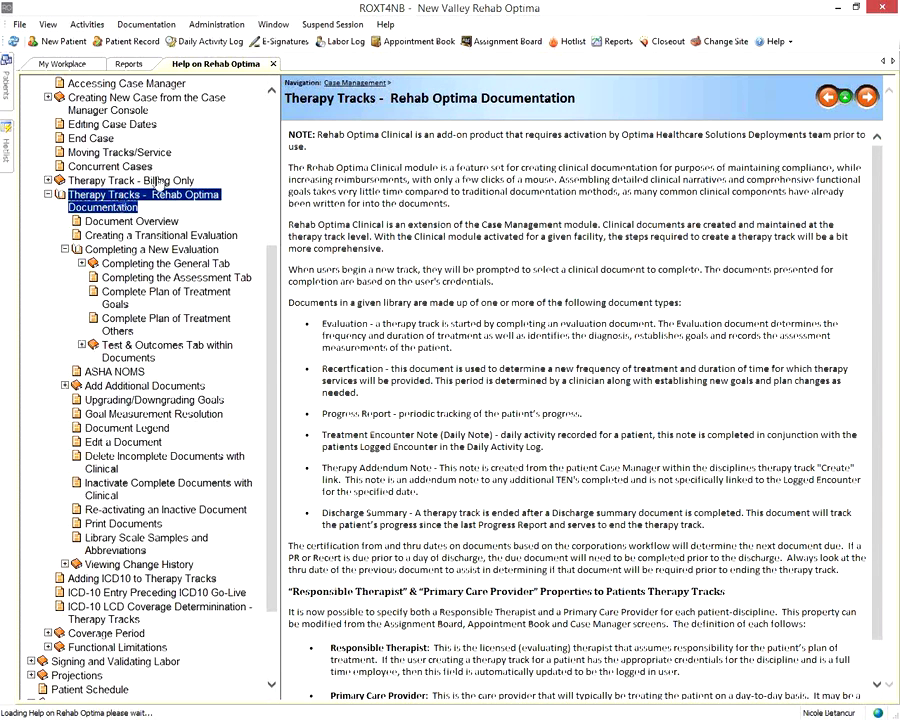
click(385, 24)
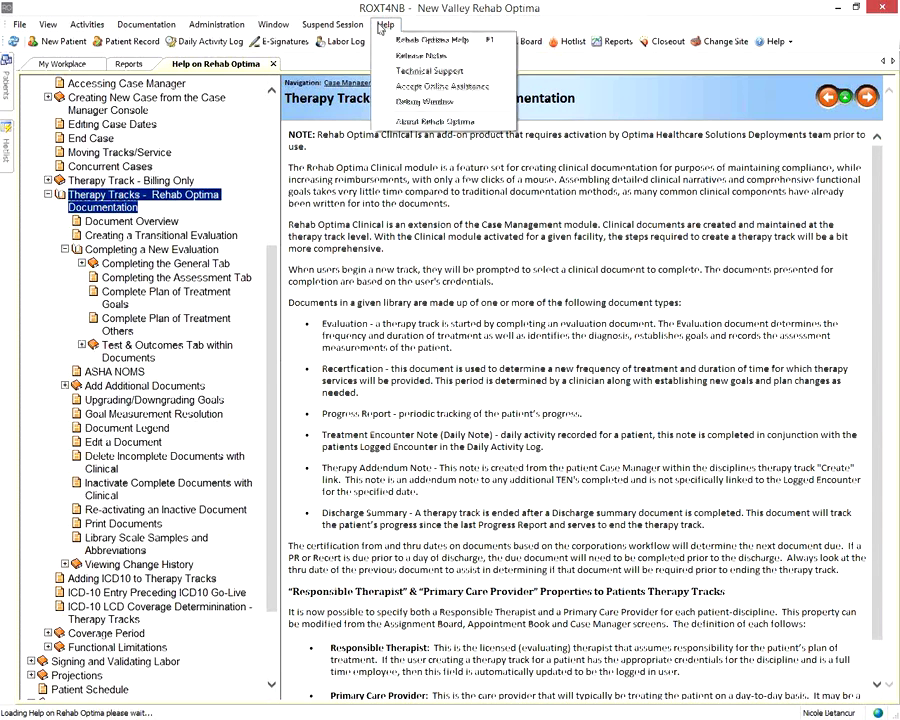